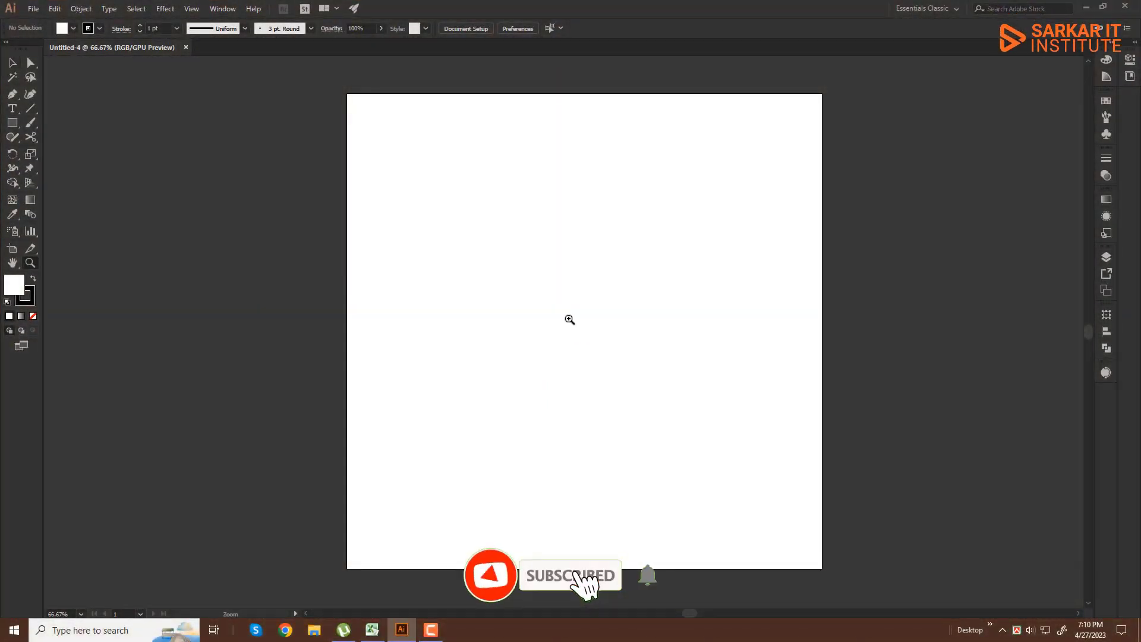
Step: Switch to the Selection tool and expand the Pen flyout with its add, delete and anchor-point tools
{"action": "left_click", "coordinate": [570, 320], "text": "alt"}
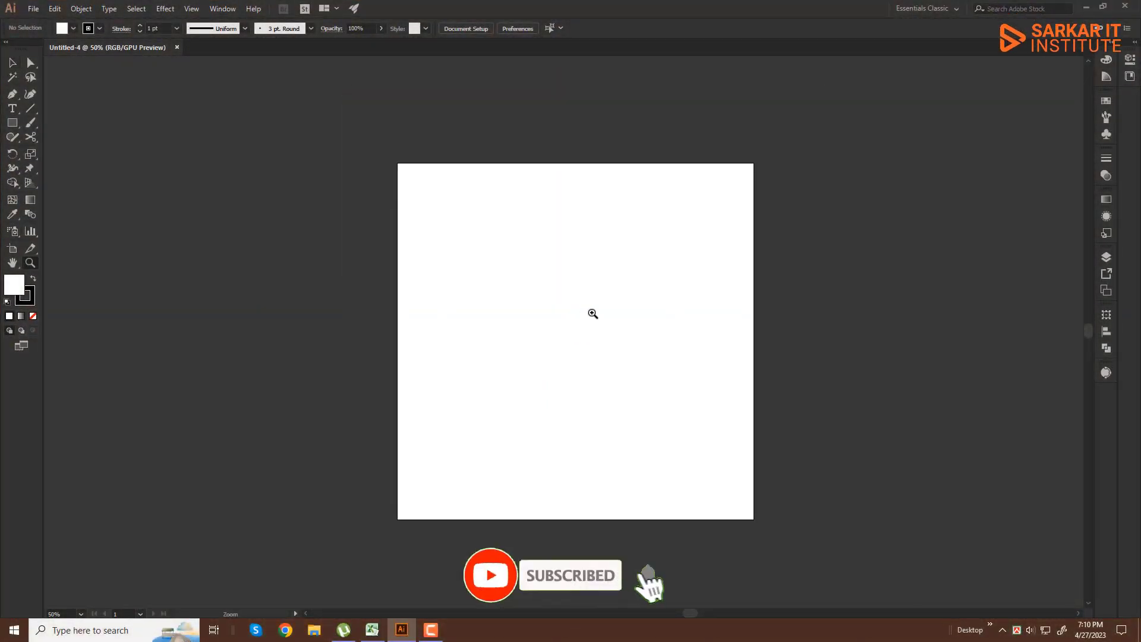
{"action": "key", "text": "v"}
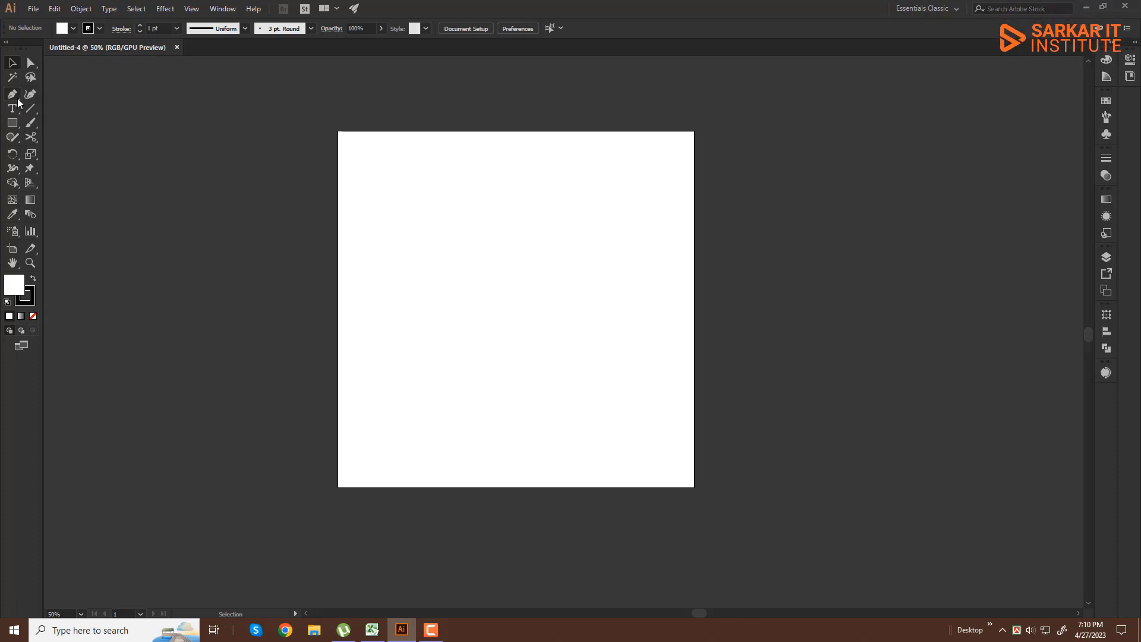
{"action": "left_click", "coordinate": [18, 100]}
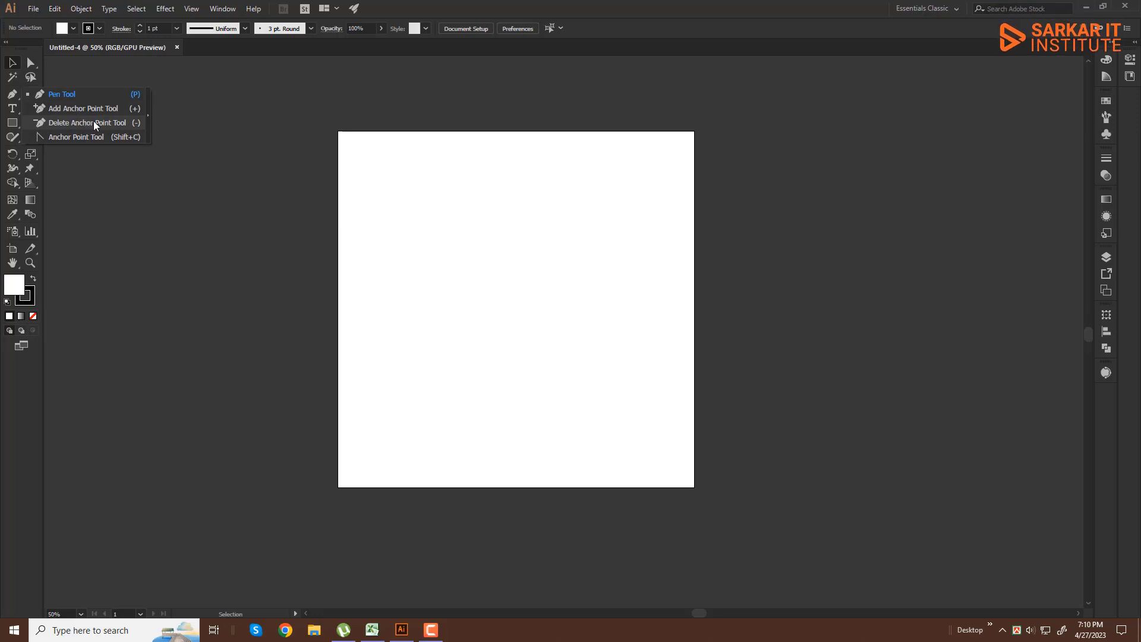
Step: Pen-draw a closed eight-point polygon with an inward notch on its left side
{"action": "left_click", "coordinate": [14, 100]}
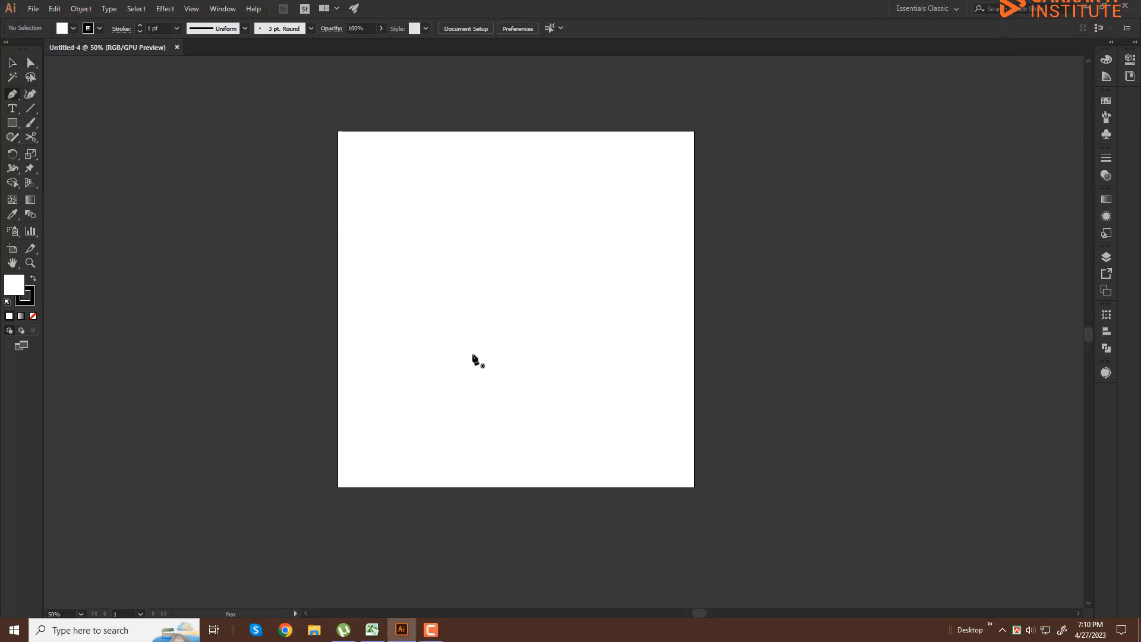
{"action": "left_click", "coordinate": [415, 212]}
{"action": "left_click", "coordinate": [568, 205]}
{"action": "left_click", "coordinate": [578, 276]}
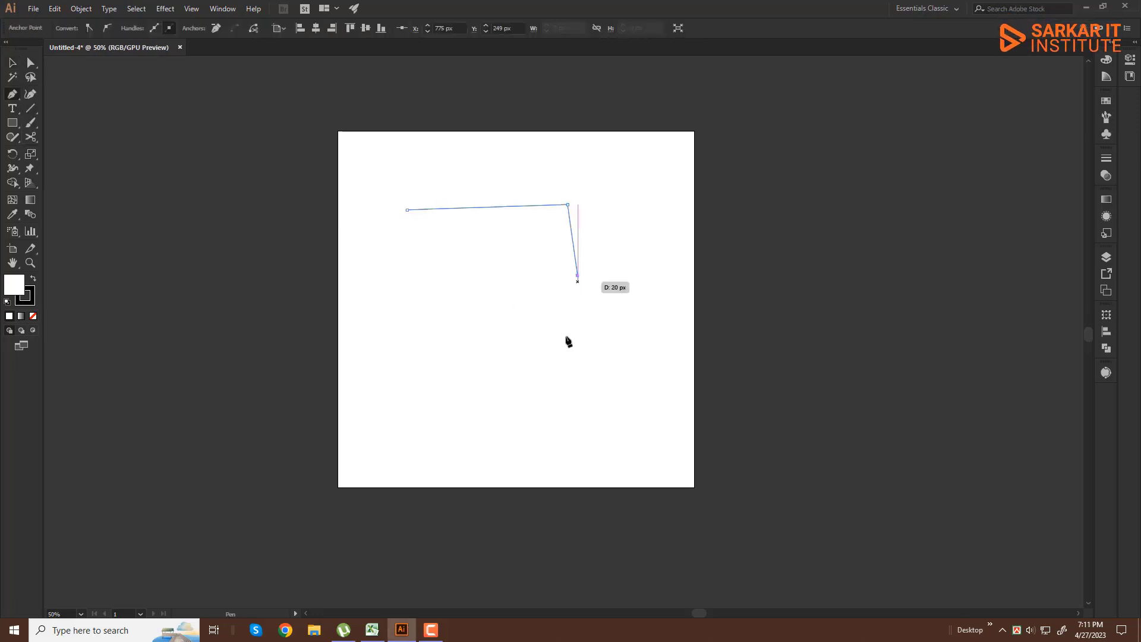
{"action": "left_click", "coordinate": [524, 415]}
{"action": "left_click", "coordinate": [430, 376]}
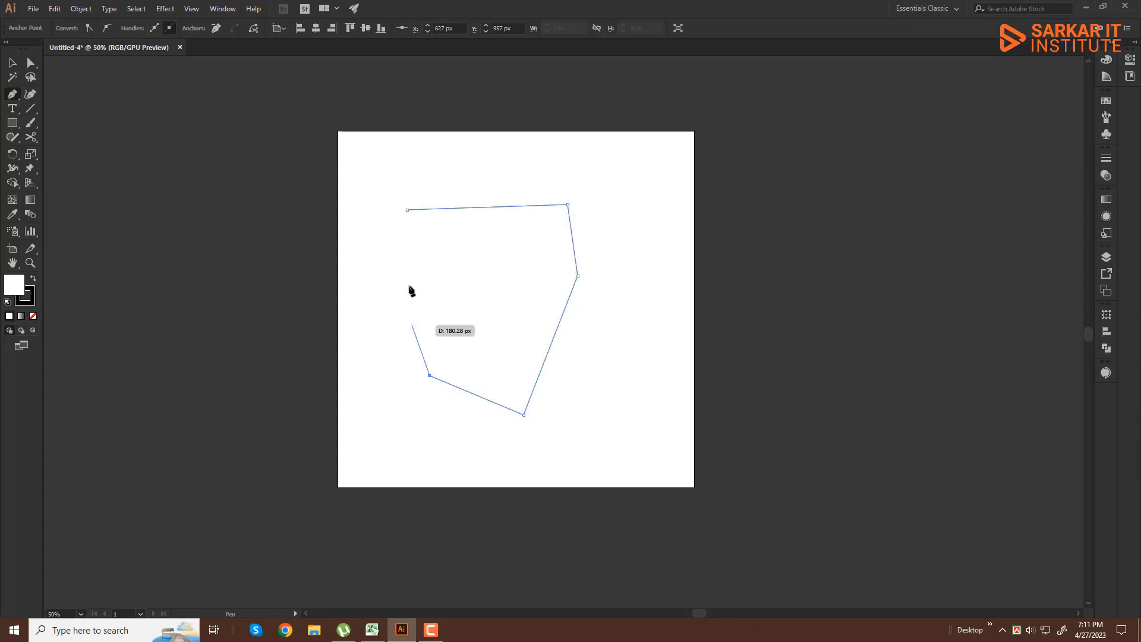
{"action": "left_click", "coordinate": [407, 286]}
{"action": "left_click", "coordinate": [451, 256]}
{"action": "left_click", "coordinate": [398, 229]}
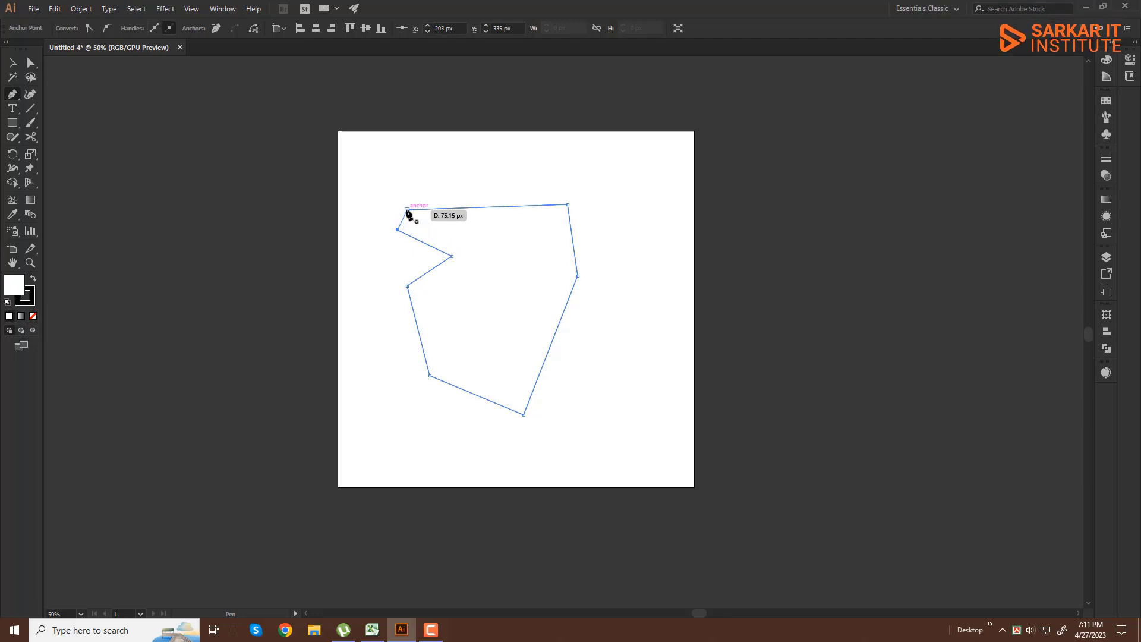
{"action": "left_click", "coordinate": [407, 210]}
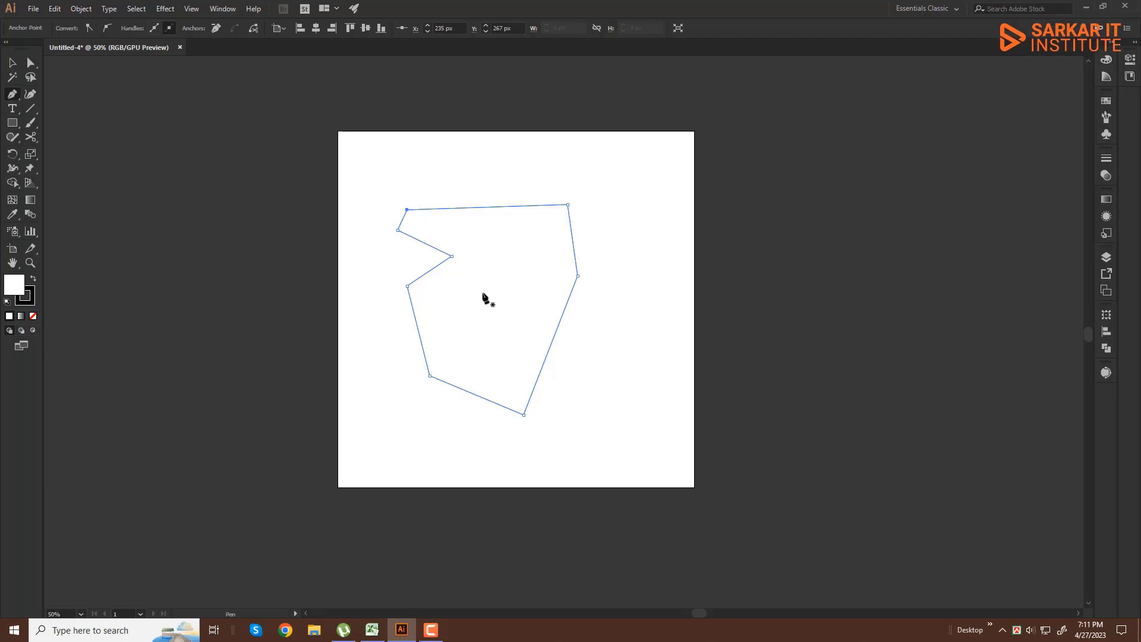
{"action": "left_click", "coordinate": [12, 62]}
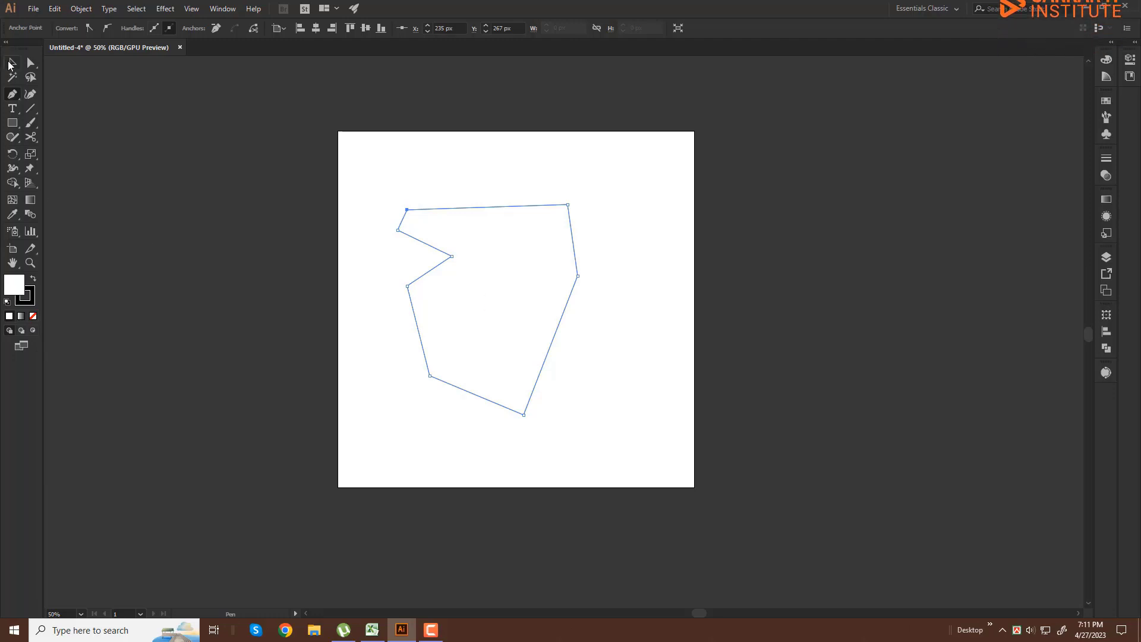
Step: Give the polygon a solid red fill and no stroke
{"action": "double_click", "coordinate": [9, 290]}
{"action": "left_click", "coordinate": [728, 233]}
{"action": "left_click", "coordinate": [866, 233]}
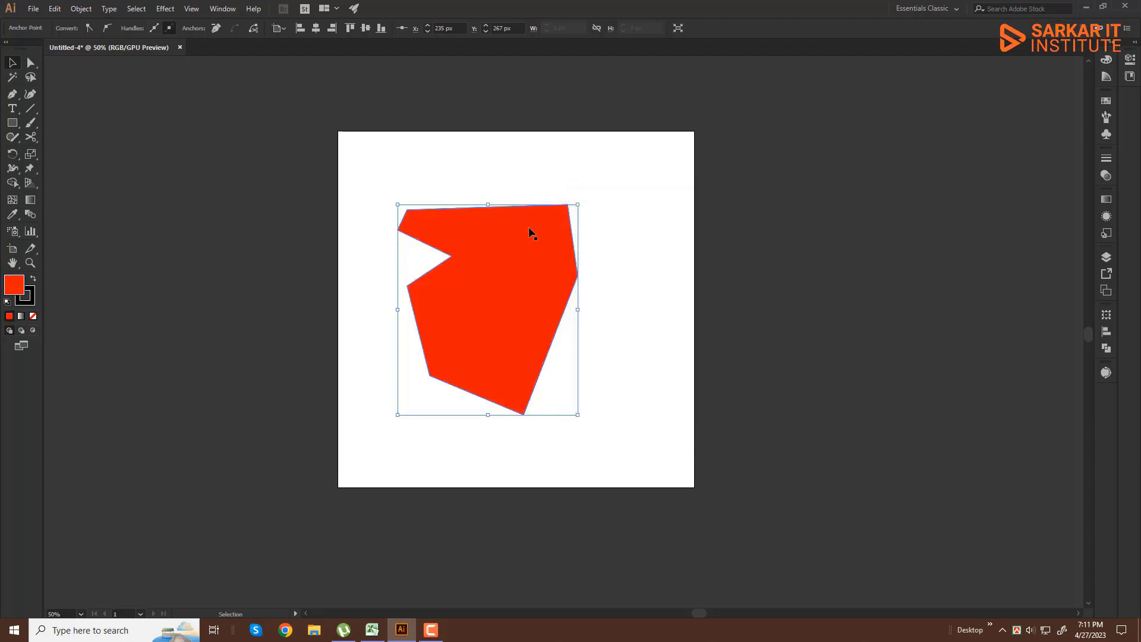
{"action": "double_click", "coordinate": [33, 296]}
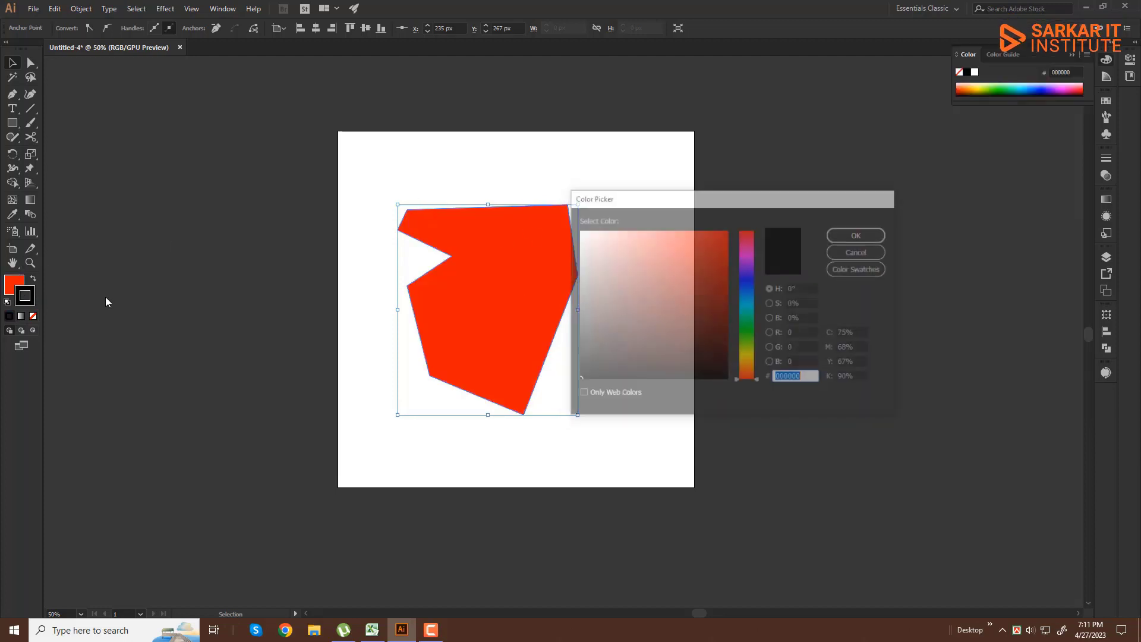
{"action": "left_click", "coordinate": [859, 252]}
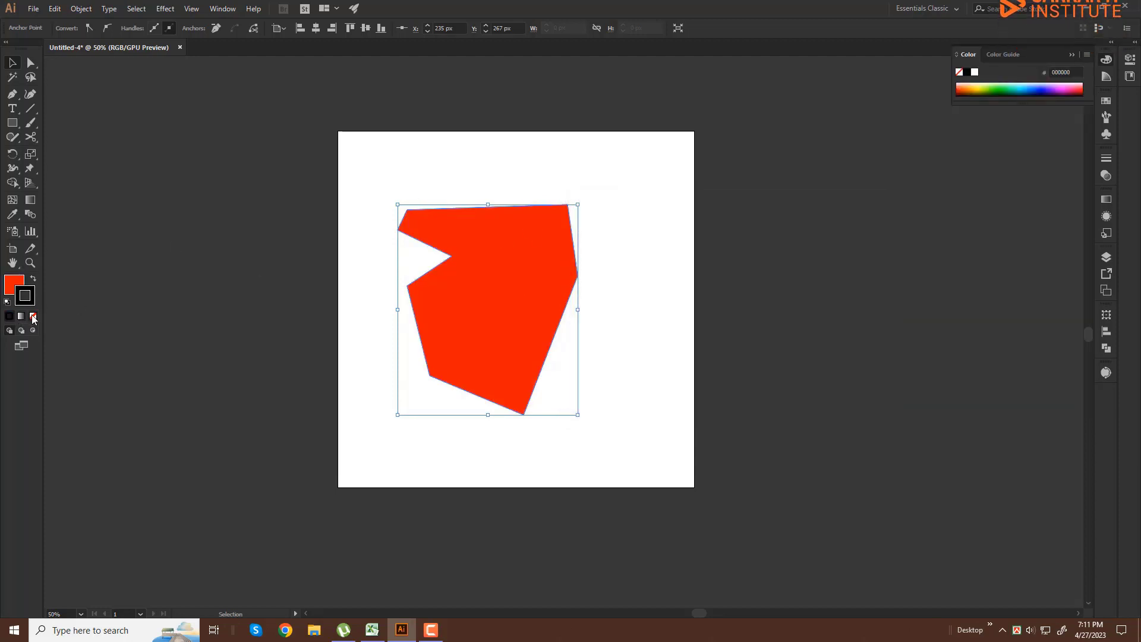
{"action": "left_click", "coordinate": [189, 241]}
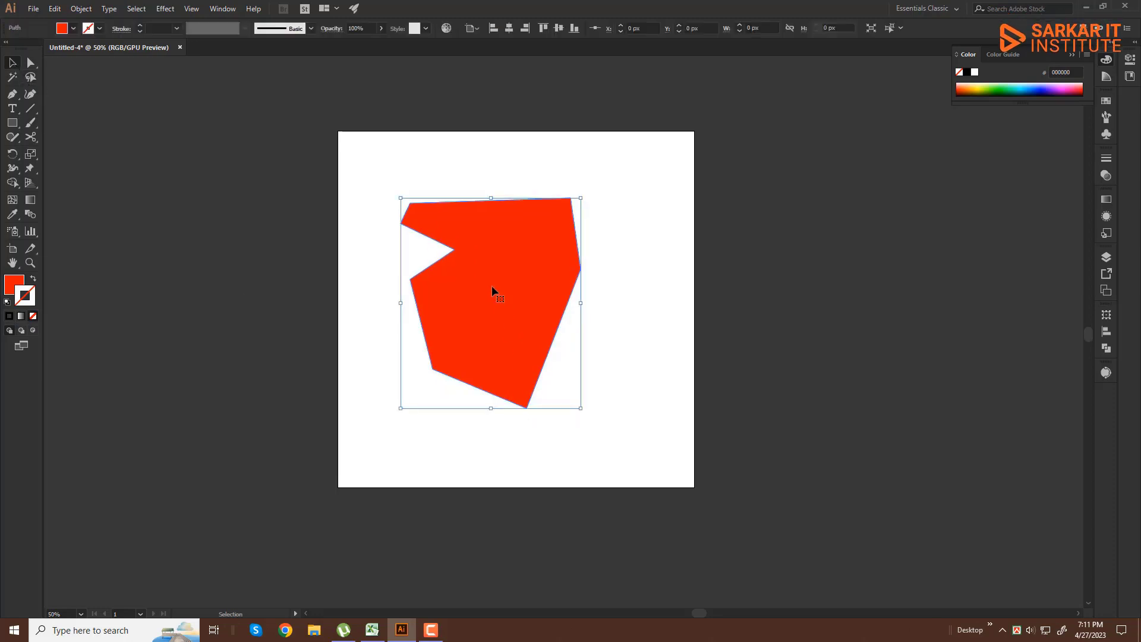
Step: Move the red polygon to the artboard's upper-left edge, mostly off the page
{"action": "left_click_drag", "start_coordinate": [493, 291], "coordinate": [859, 285]}
{"action": "key", "text": "ctrl+z"}
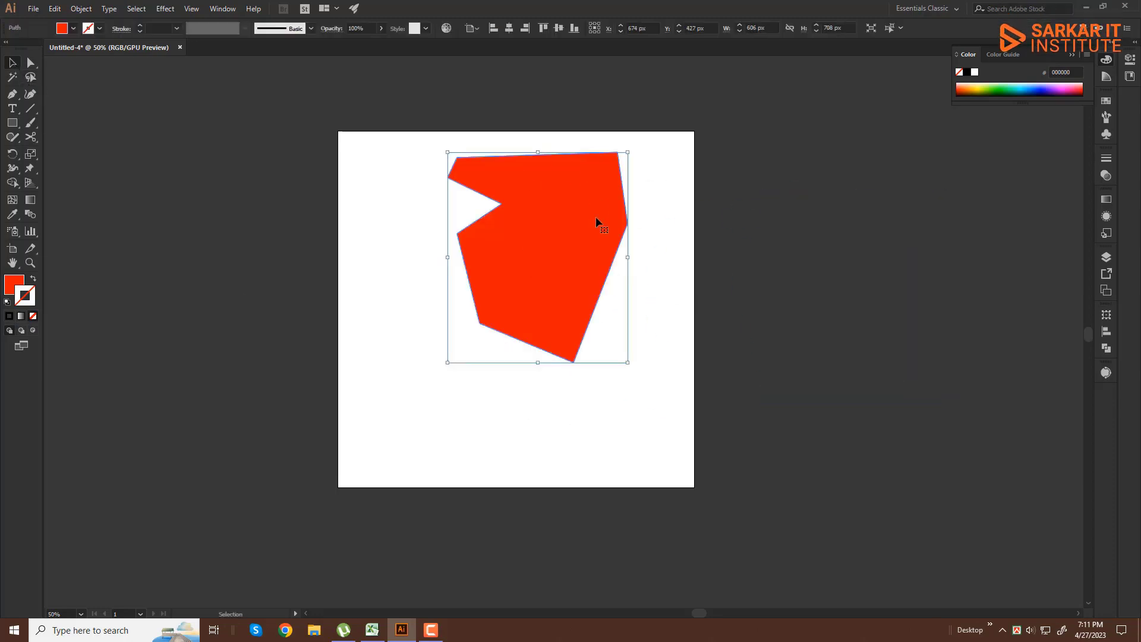
{"action": "left_click_drag", "start_coordinate": [562, 221], "coordinate": [499, 253]}
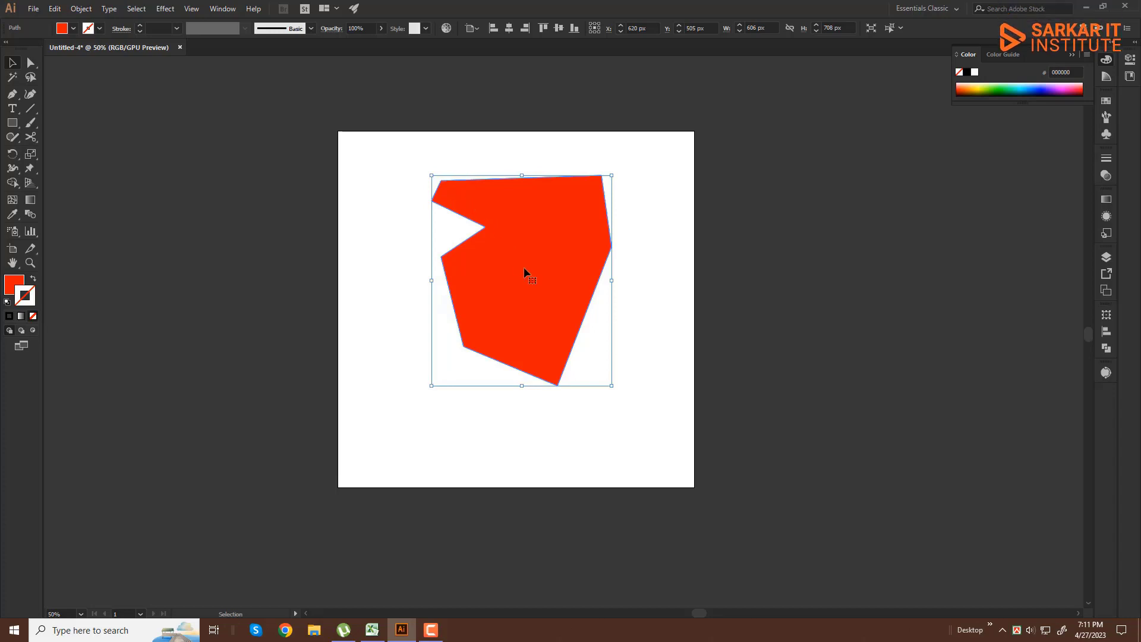
{"action": "mouse_move", "coordinate": [541, 275]}
{"action": "left_mouse_down"}
{"action": "mouse_move", "coordinate": [360, 234]}
{"action": "mouse_move", "coordinate": [429, 317]}
{"action": "mouse_move", "coordinate": [292, 203]}
{"action": "left_mouse_up"}
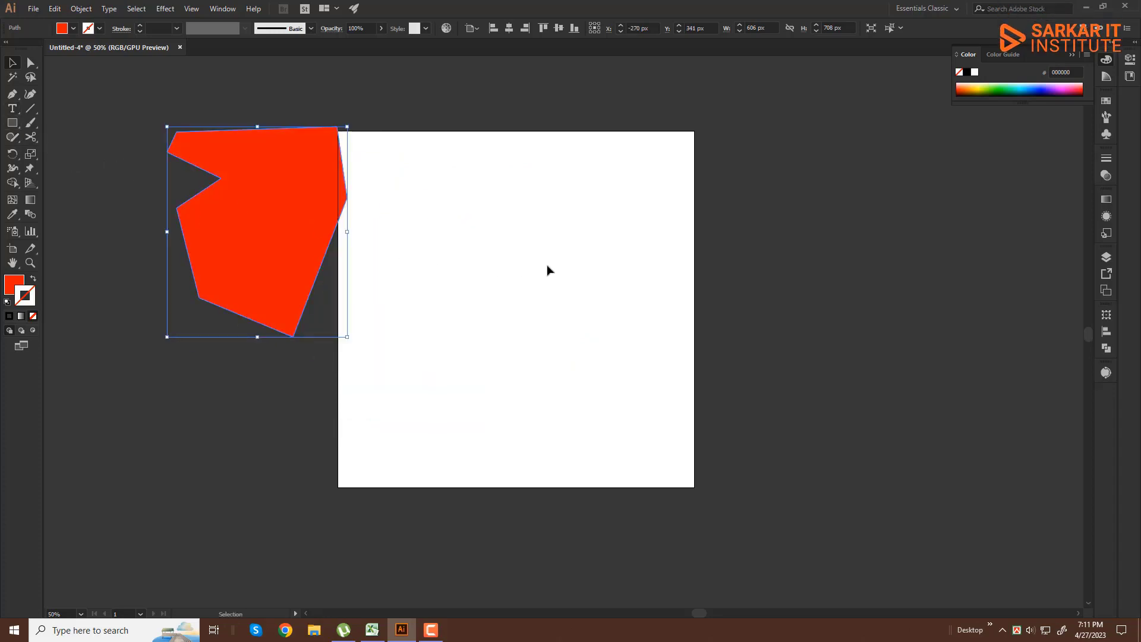
{"action": "key", "text": "p"}
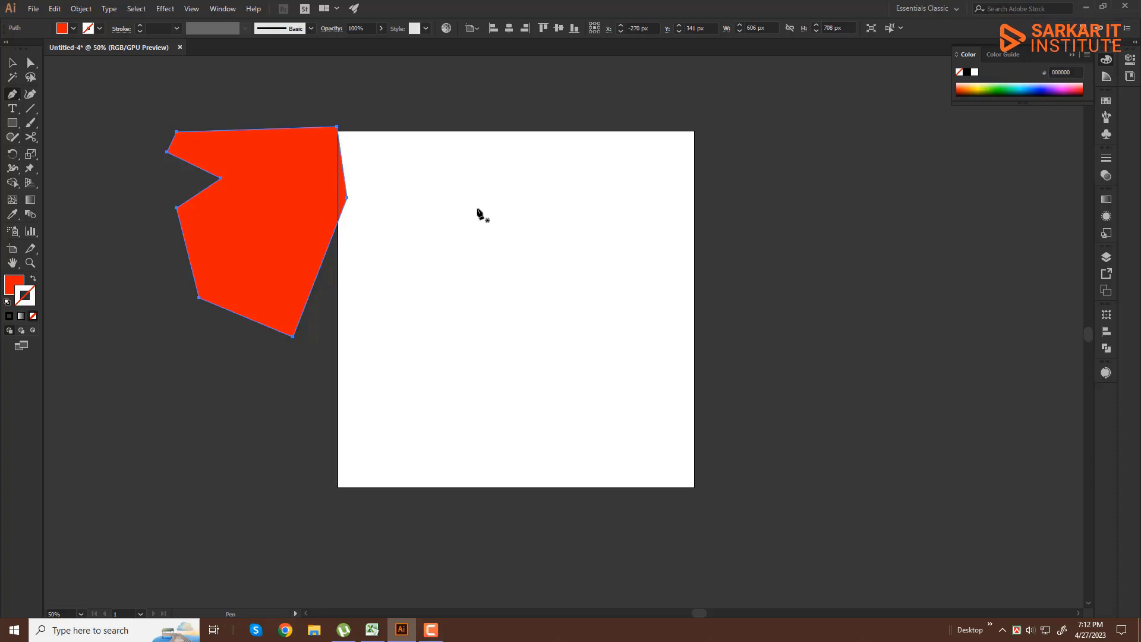
Step: Start a pen path with a straight top edge, then drag handles to curve the next segment downward
{"action": "left_click", "coordinate": [423, 199]}
{"action": "left_click", "coordinate": [529, 198]}
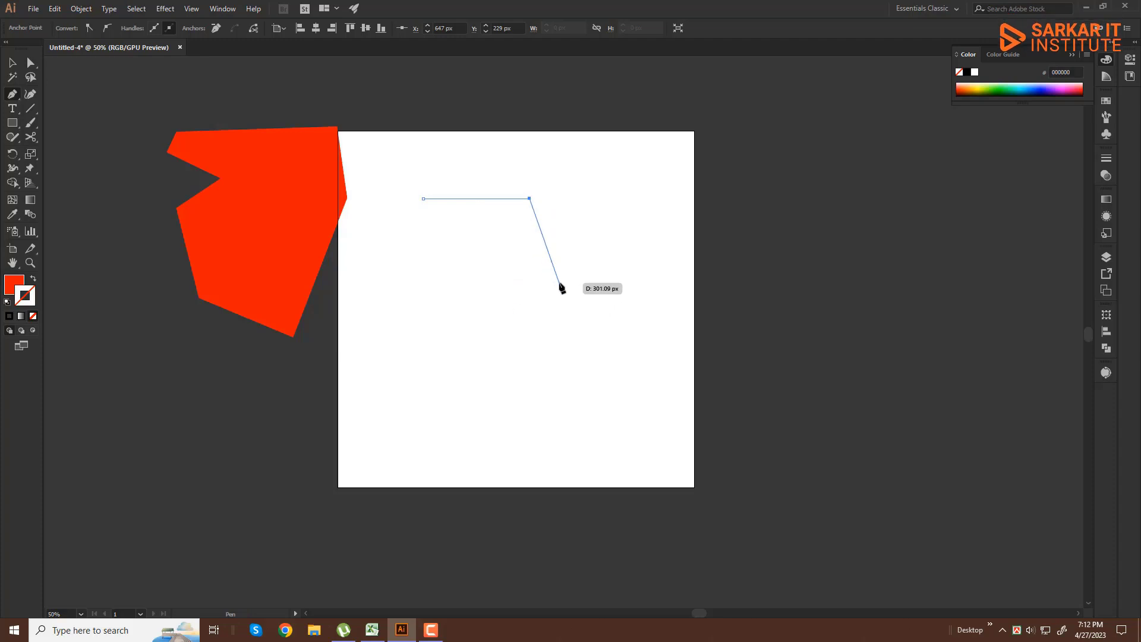
{"action": "left_click", "coordinate": [567, 283]}
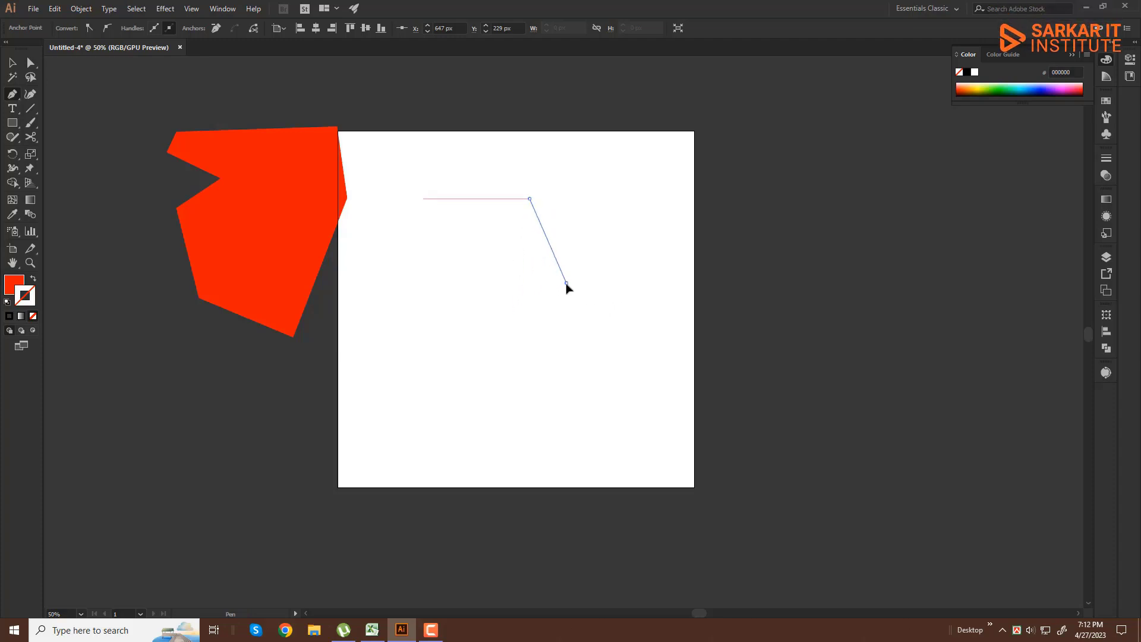
{"action": "left_click_drag", "start_coordinate": [567, 286], "coordinate": [526, 364]}
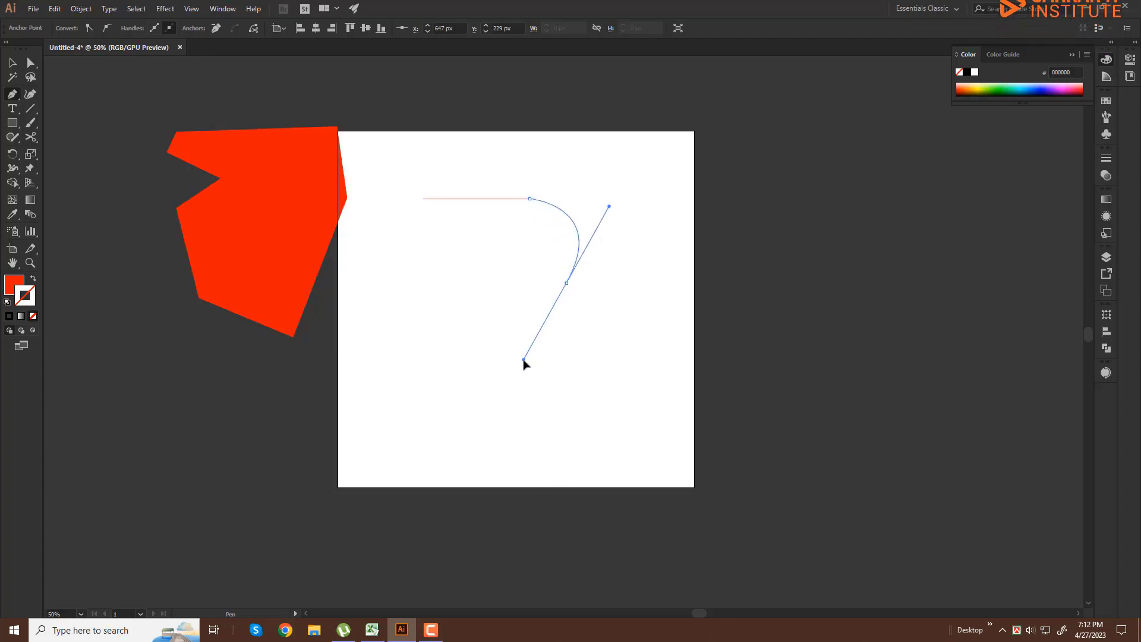
{"action": "mouse_move", "coordinate": [526, 364]}
{"action": "left_mouse_down"}
{"action": "mouse_move", "coordinate": [594, 234]}
{"action": "mouse_move", "coordinate": [591, 244]}
{"action": "mouse_move", "coordinate": [603, 224]}
{"action": "mouse_move", "coordinate": [597, 255]}
{"action": "mouse_move", "coordinate": [612, 230]}
{"action": "mouse_move", "coordinate": [642, 225]}
{"action": "mouse_move", "coordinate": [636, 249]}
{"action": "mouse_move", "coordinate": [642, 240]}
{"action": "mouse_move", "coordinate": [628, 231]}
{"action": "left_mouse_up"}
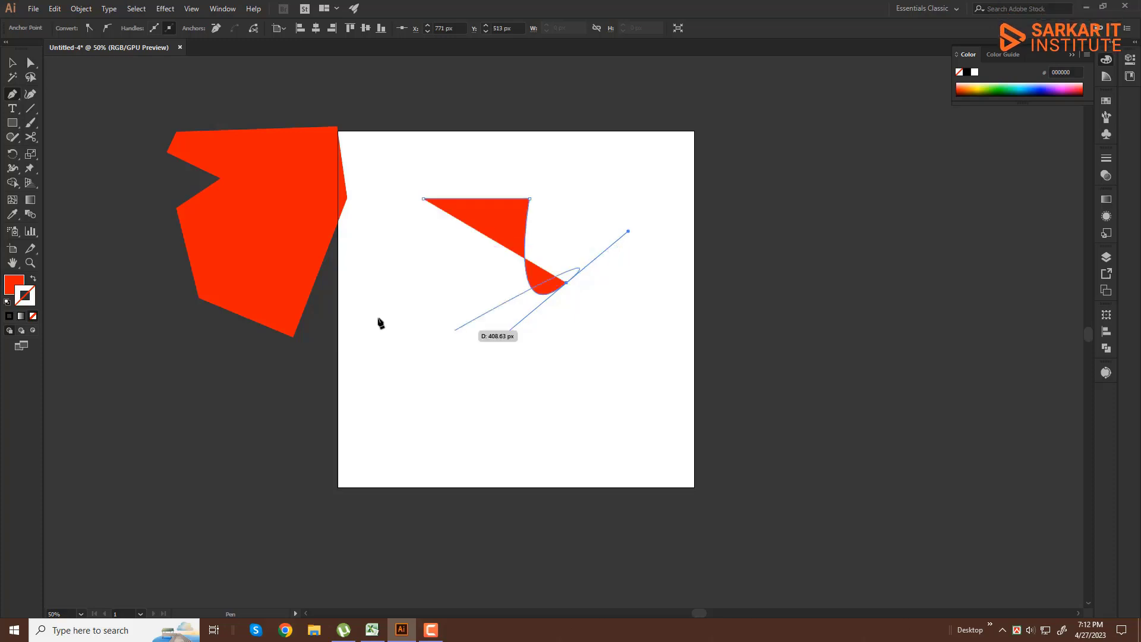
Step: Swap fill and stroke for a red outline, then extend the path with a straight segment down-right
{"action": "left_click", "coordinate": [33, 279]}
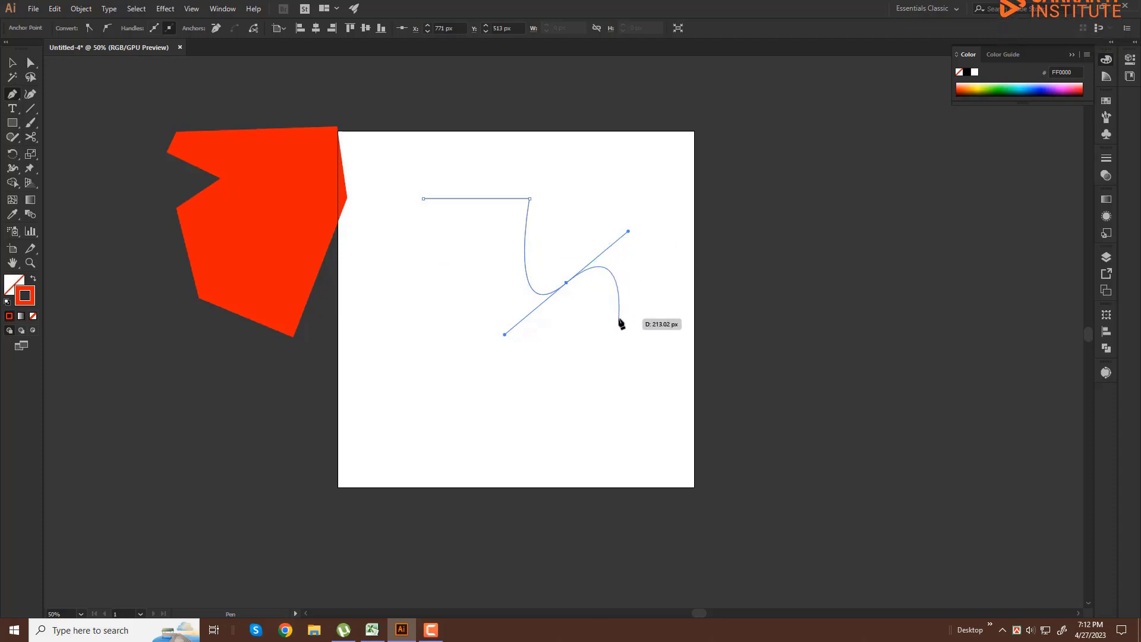
{"action": "left_click_drag", "start_coordinate": [566, 303], "coordinate": [538, 308]}
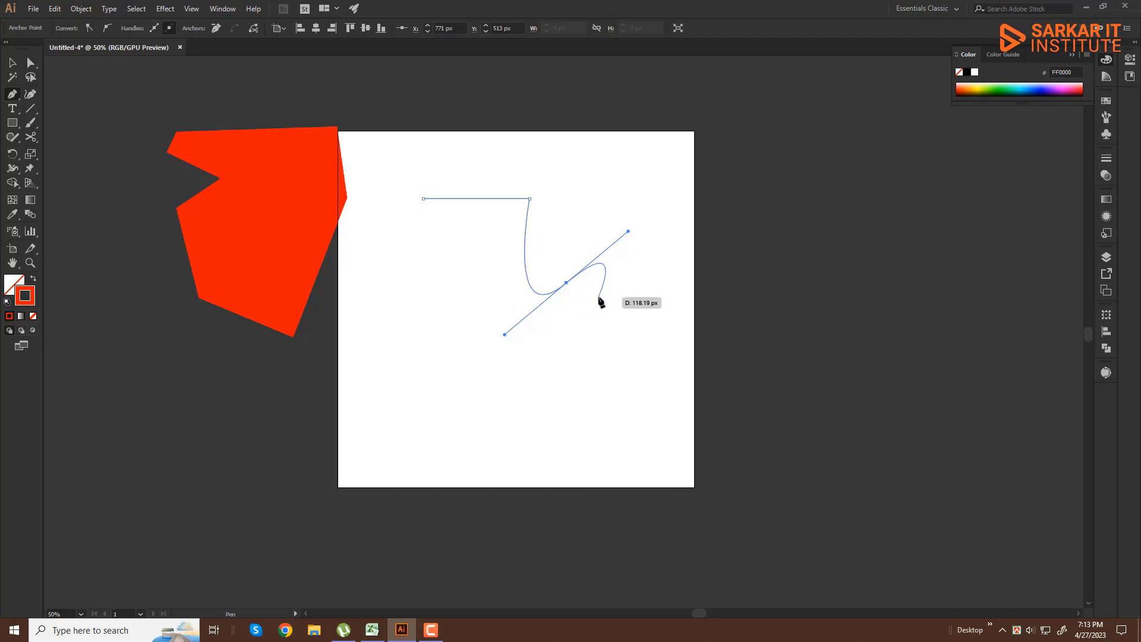
{"action": "left_click", "coordinate": [594, 397]}
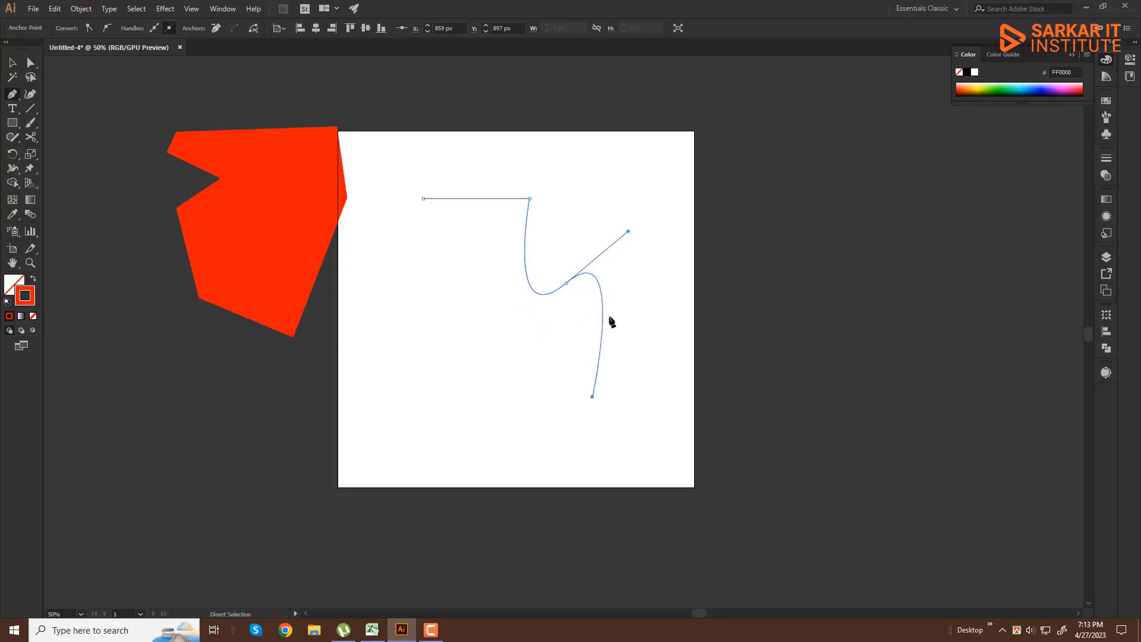
{"action": "key", "text": "ctrl+z"}
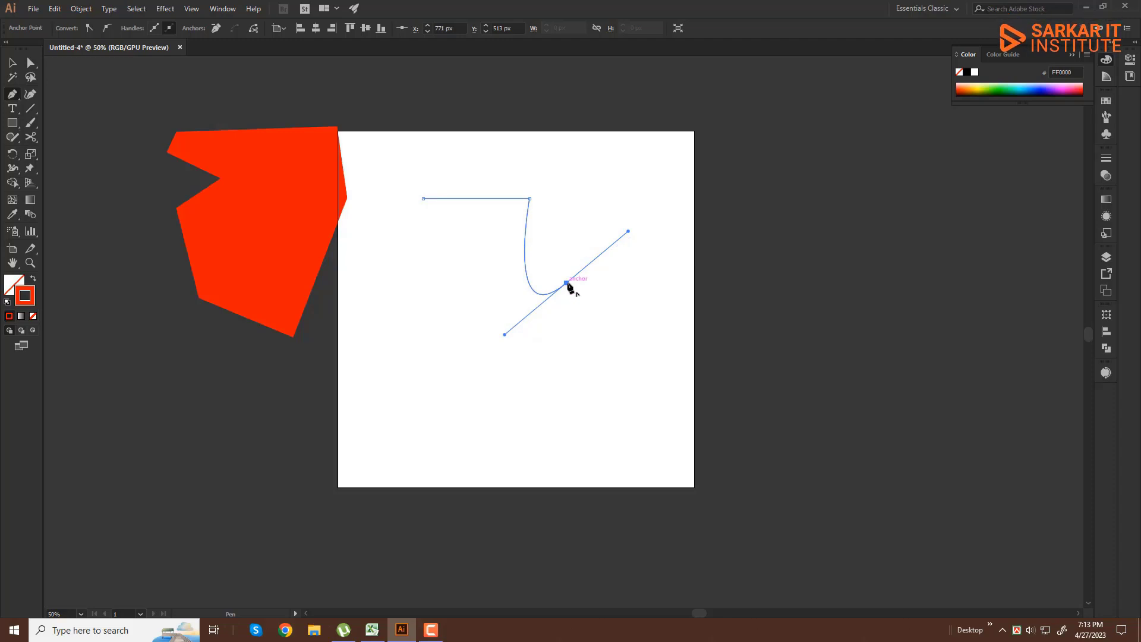
{"action": "left_click", "coordinate": [567, 283]}
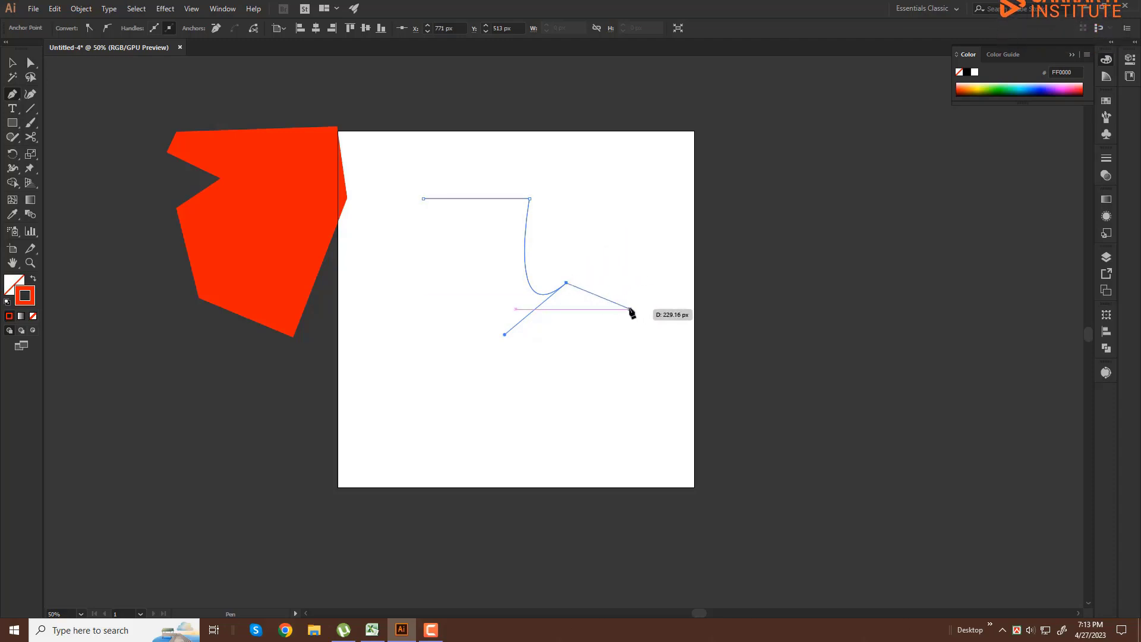
{"action": "left_click", "coordinate": [599, 395]}
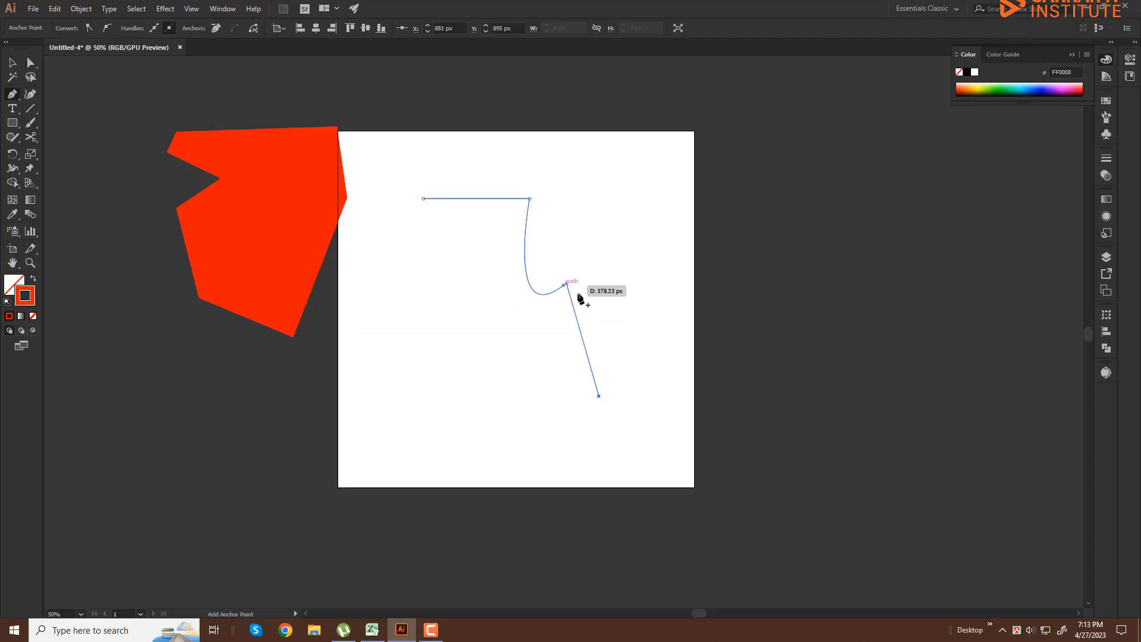
Step: Zoom back out and delete the curved open path, leaving only the red polygon
{"action": "key", "text": "z"}
{"action": "left_click_drag", "start_coordinate": [587, 296], "coordinate": [591, 311]}
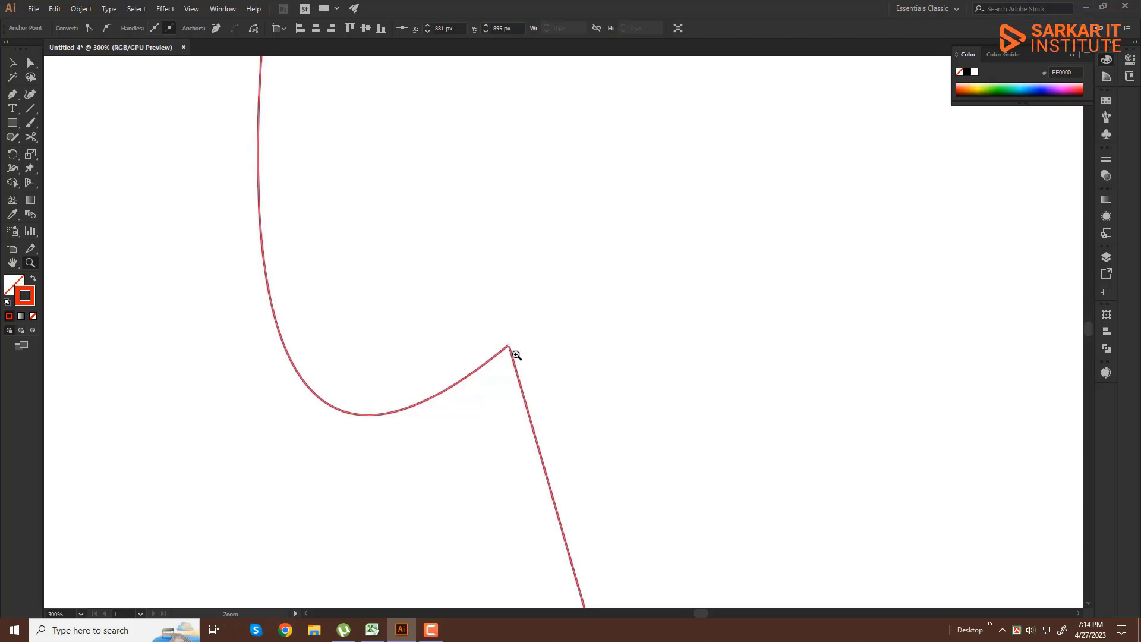
{"action": "scroll", "coordinate": [435, 107], "scroll_direction": "left", "scroll_amount": 3}
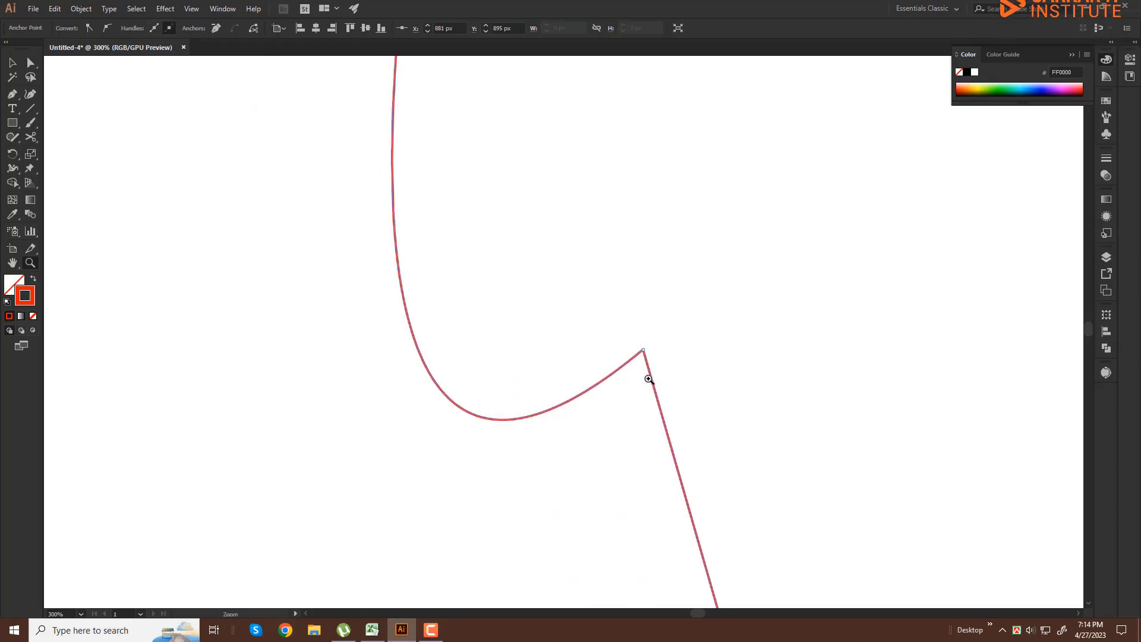
{"action": "key", "text": "ctrl+minus"}
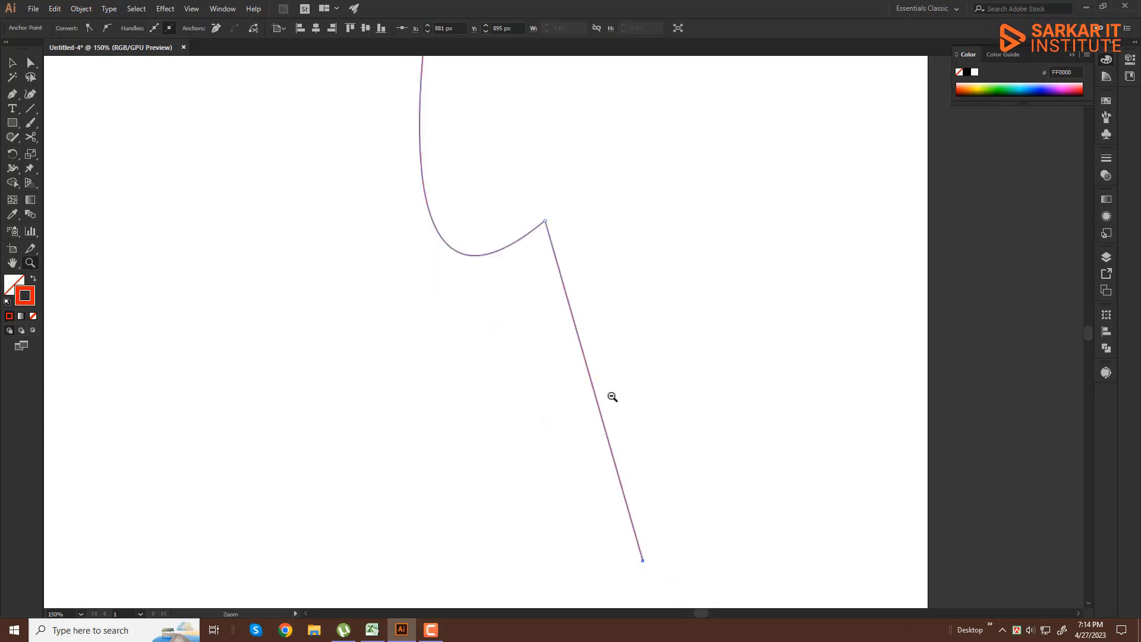
{"action": "key", "text": "ctrl+minus"}
{"action": "key", "text": "ctrl+minus"}
{"action": "key", "text": "ctrl+minus"}
{"action": "key", "text": "v"}
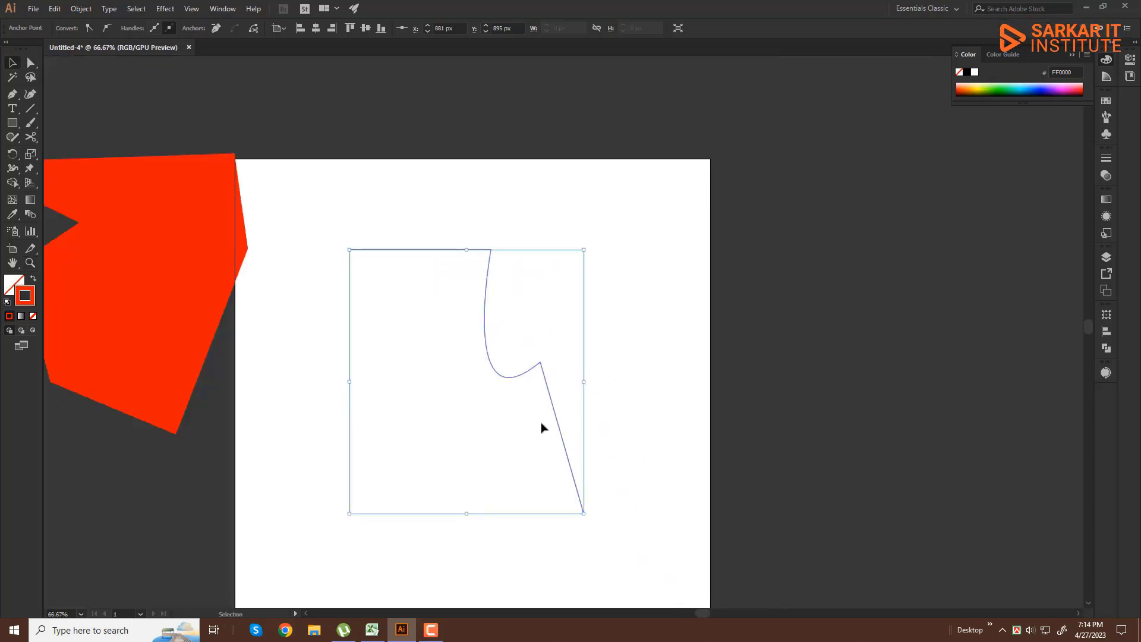
{"action": "left_click", "coordinate": [541, 428]}
{"action": "left_click", "coordinate": [525, 377]}
{"action": "key", "text": "BackSpace"}
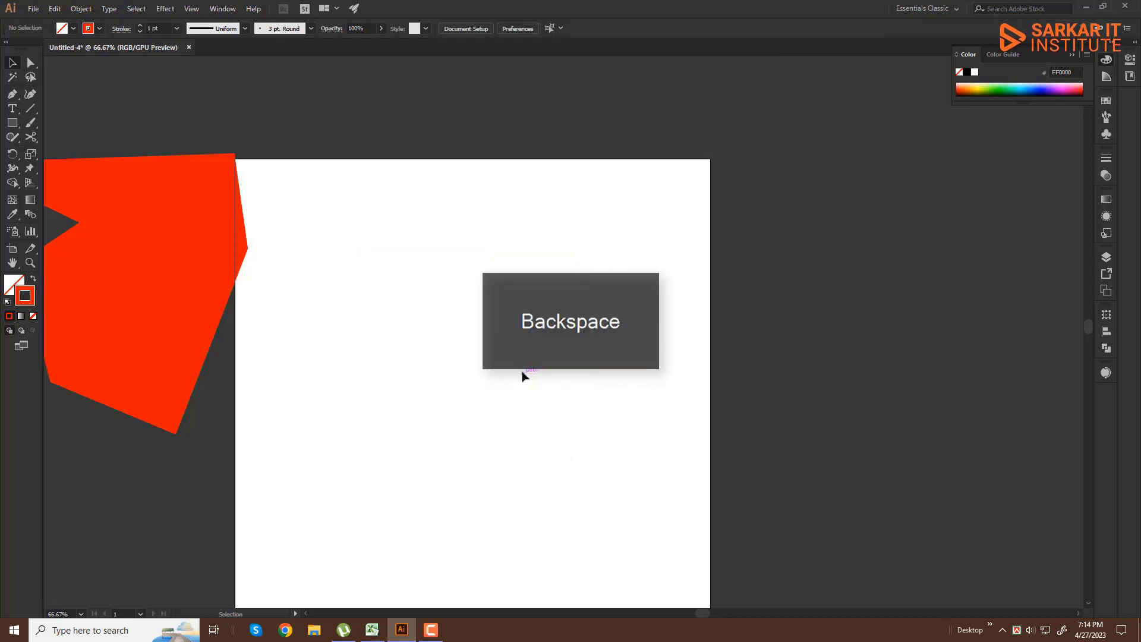
{"action": "left_click_drag", "start_coordinate": [515, 397], "coordinate": [538, 349]}
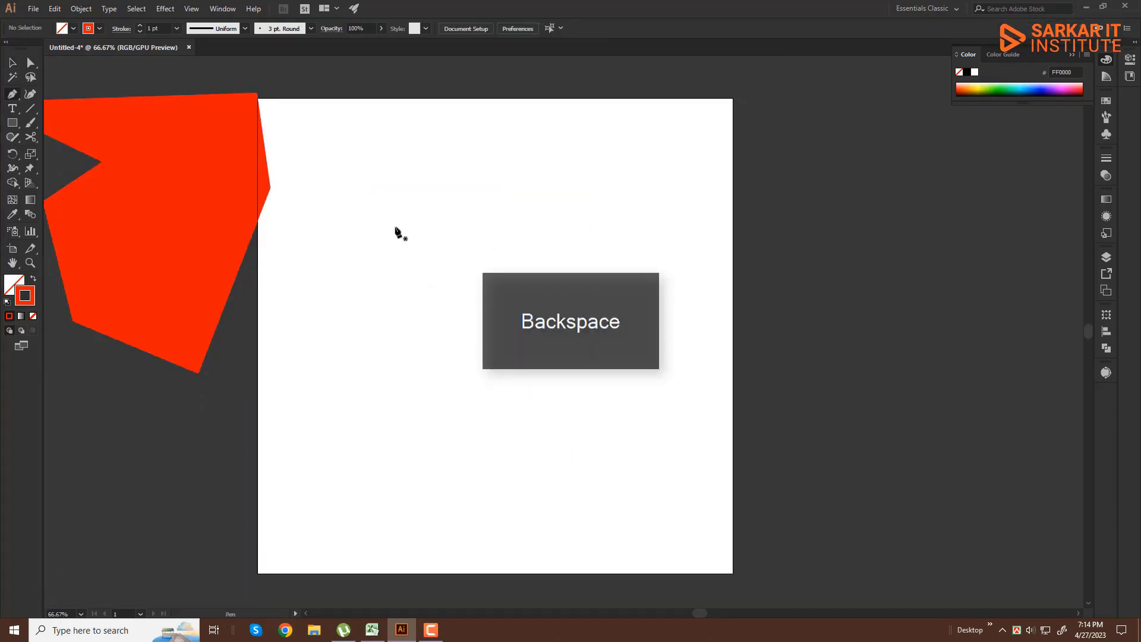
Step: Delete the stray line and red polygon, then draw a solid red 359.982 px square upper left
{"action": "left_click", "coordinate": [382, 200]}
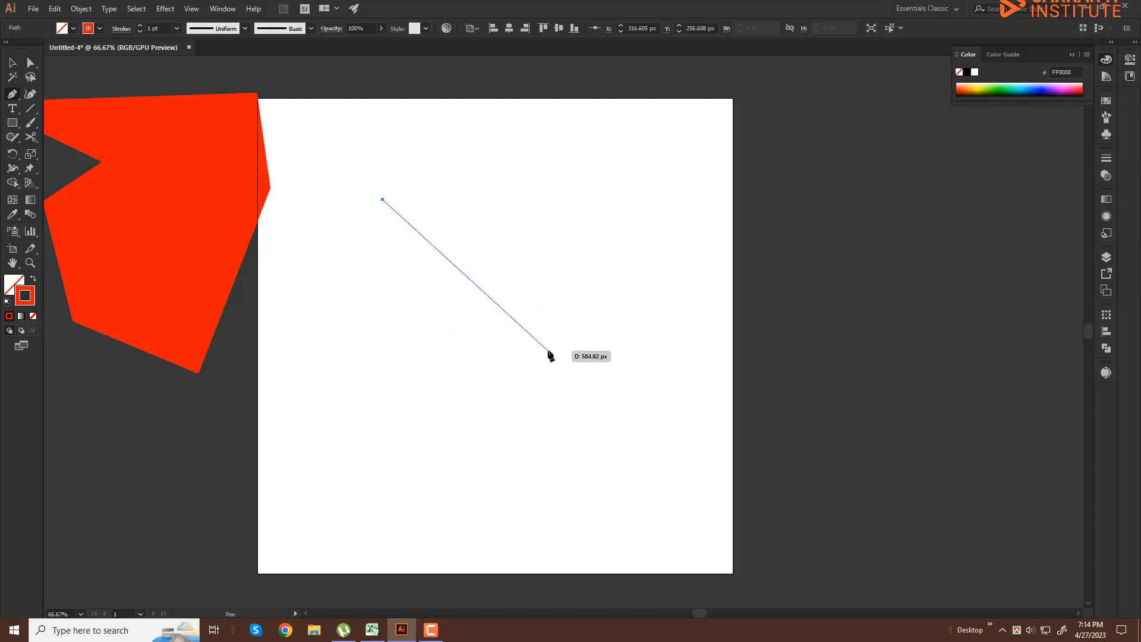
{"action": "key", "text": "BackSpace"}
{"action": "key", "text": "m"}
{"action": "left_click_drag", "start_coordinate": [419, 255], "coordinate": [486, 326]}
Step: Remove the square's top-left anchor with the Delete Anchor Point Tool, undoing extra top-right deletions
{"action": "left_click", "coordinate": [12, 63]}
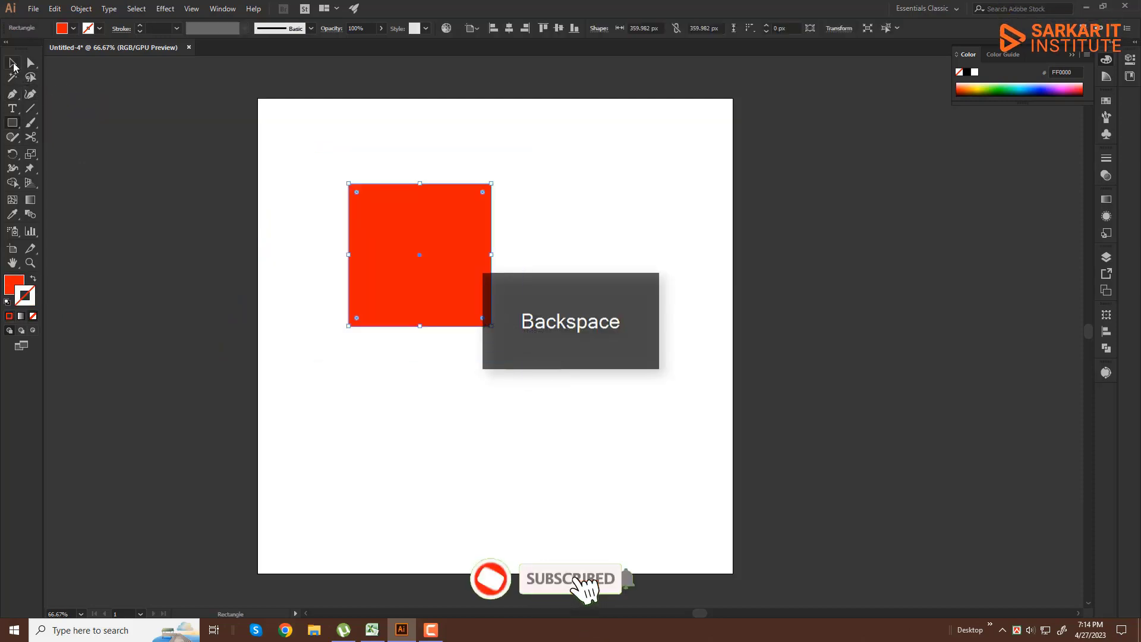
{"action": "left_click", "coordinate": [352, 388]}
{"action": "left_click", "coordinate": [453, 275]}
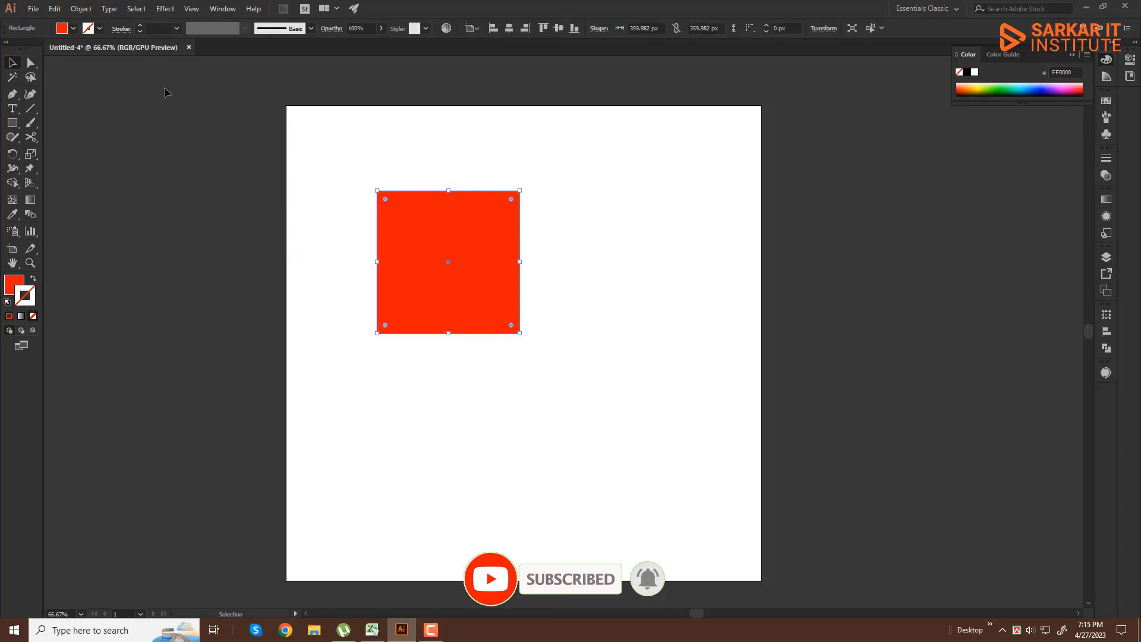
{"action": "right_click", "coordinate": [14, 95]}
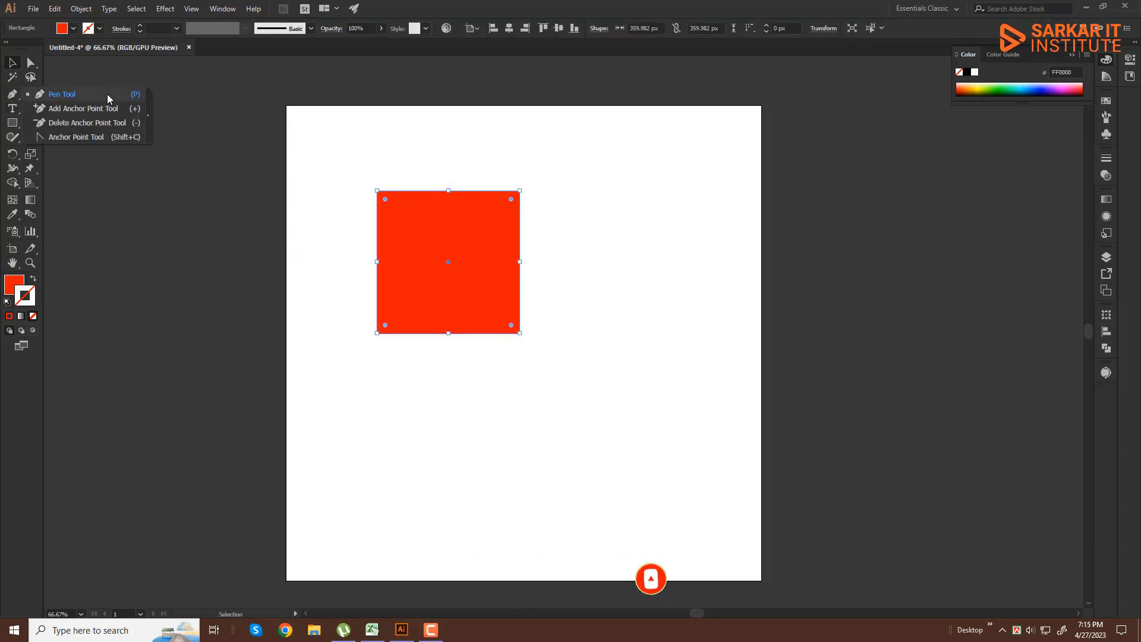
{"action": "left_click", "coordinate": [88, 126]}
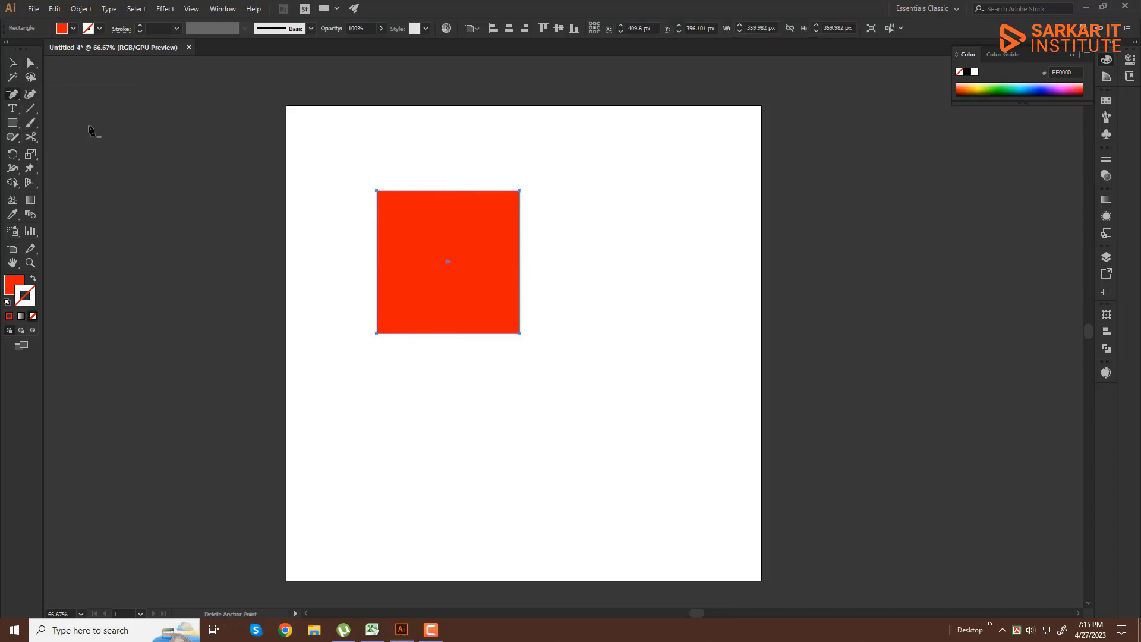
{"action": "left_click", "coordinate": [377, 191]}
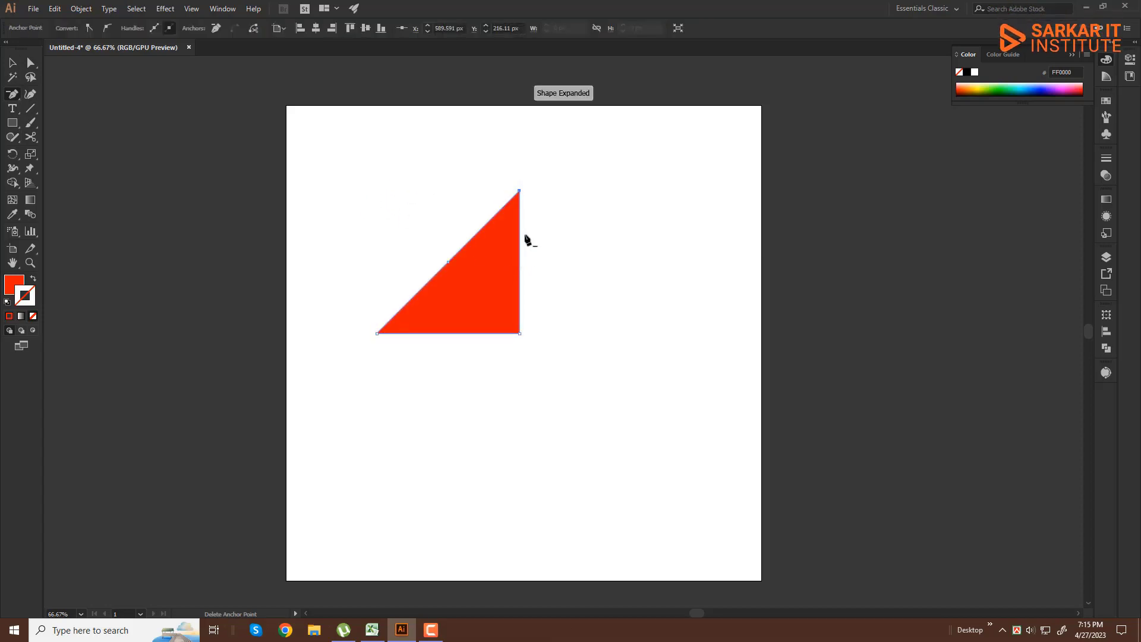
{"action": "left_click", "coordinate": [520, 191]}
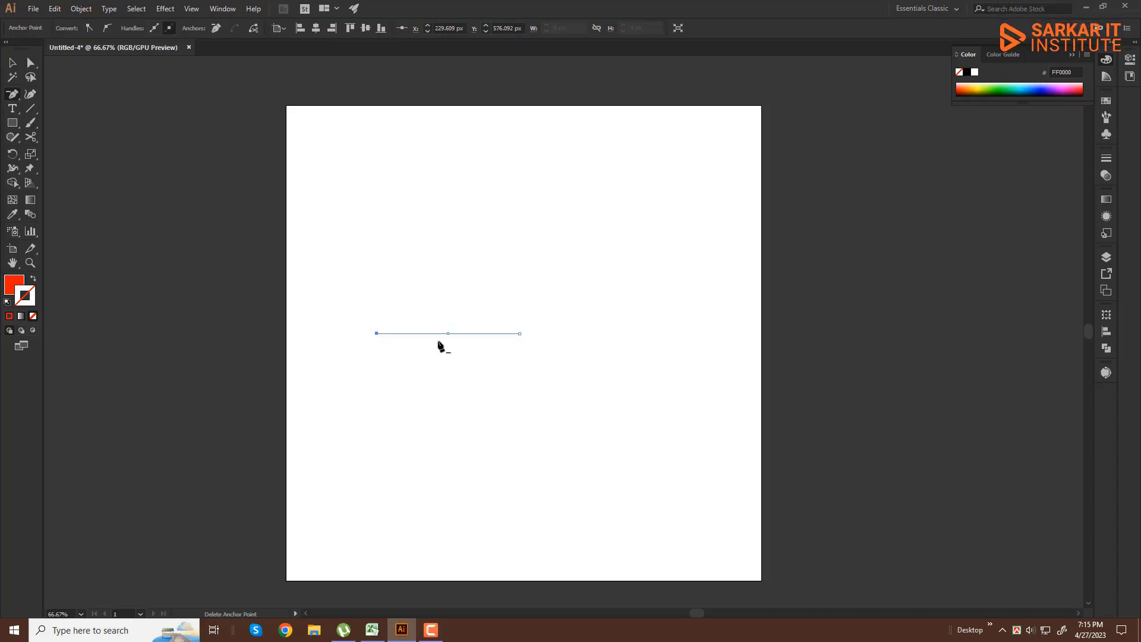
{"action": "key", "text": "ctrl+z"}
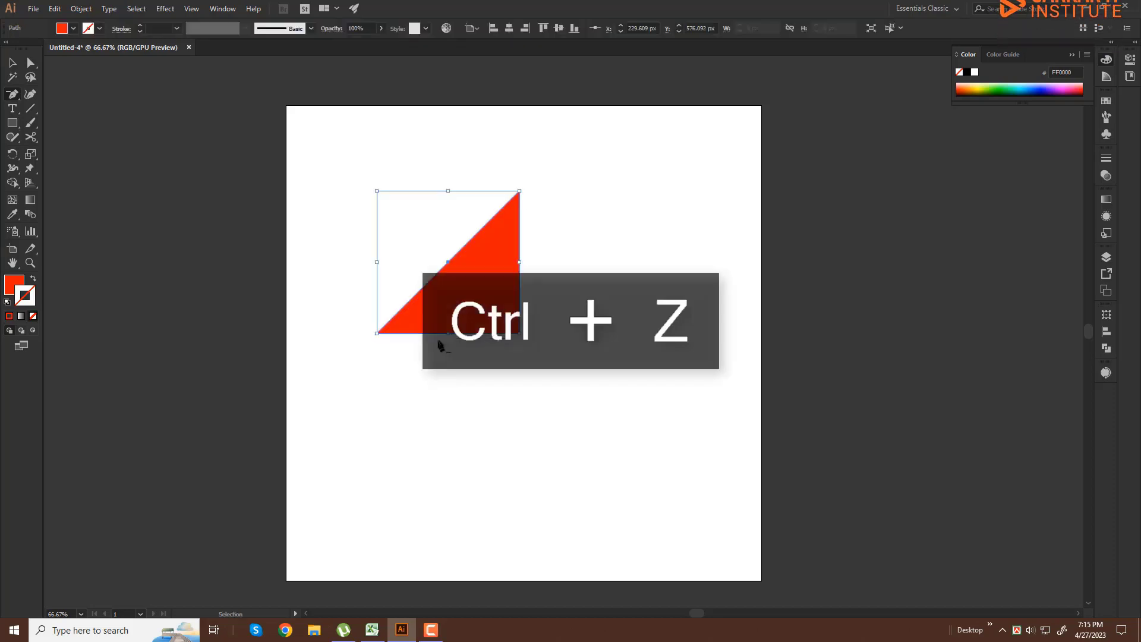
{"action": "left_click", "coordinate": [519, 192]}
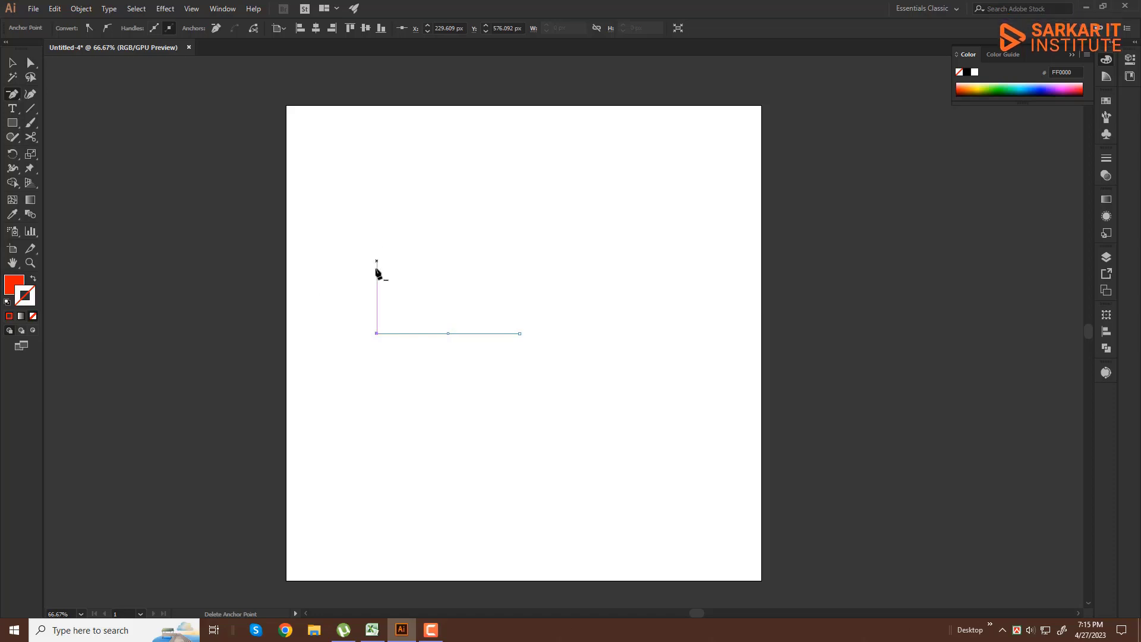
{"action": "key", "text": "ctrl+z"}
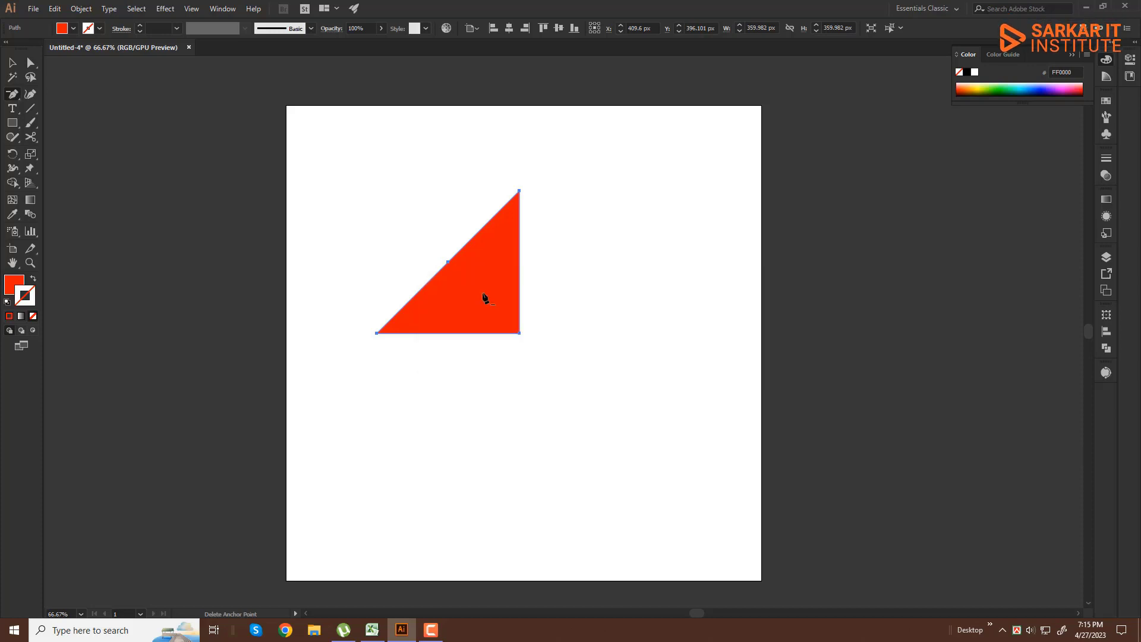
{"action": "left_click", "coordinate": [12, 94]}
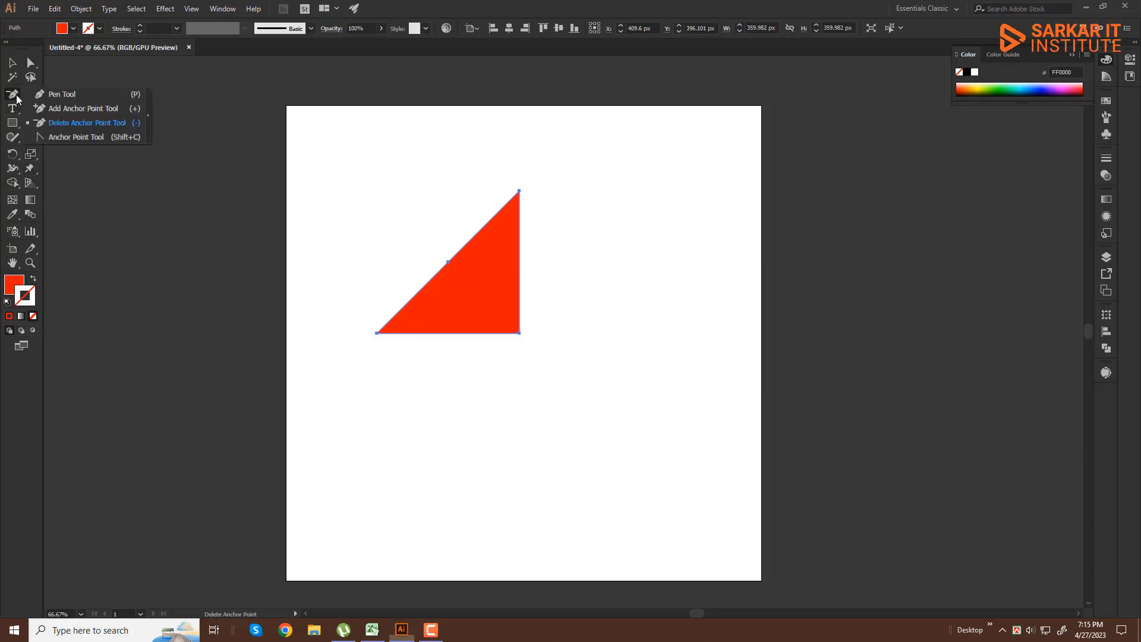
Step: Zoom in and add an anchor point on the triangle's diagonal edge, dismissing the warnings
{"action": "left_click", "coordinate": [72, 104]}
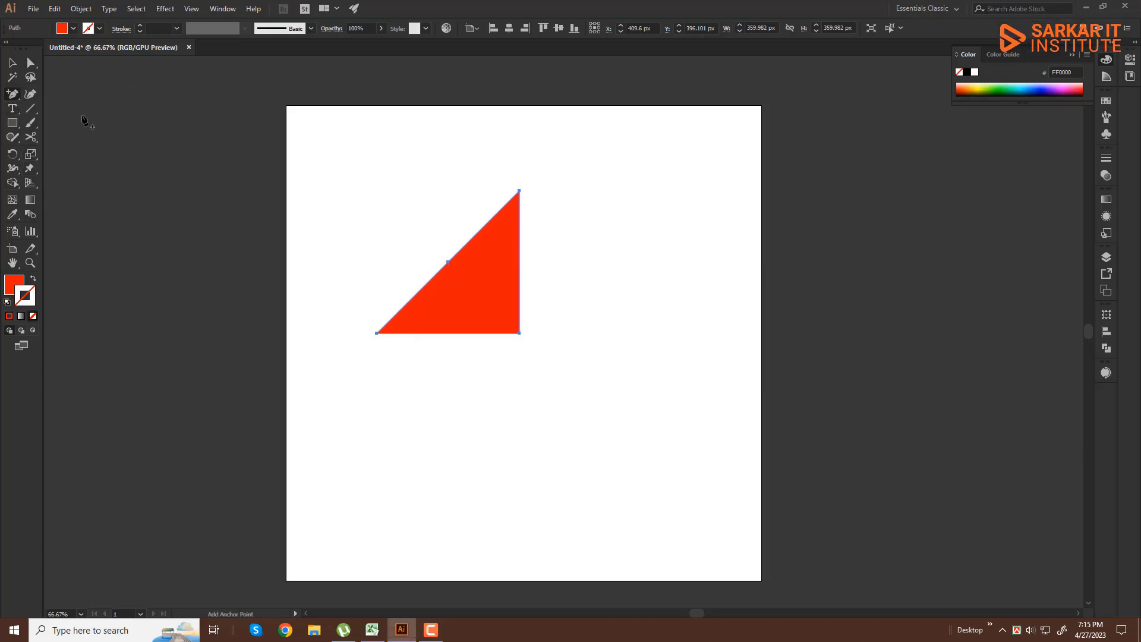
{"action": "left_click", "coordinate": [449, 266]}
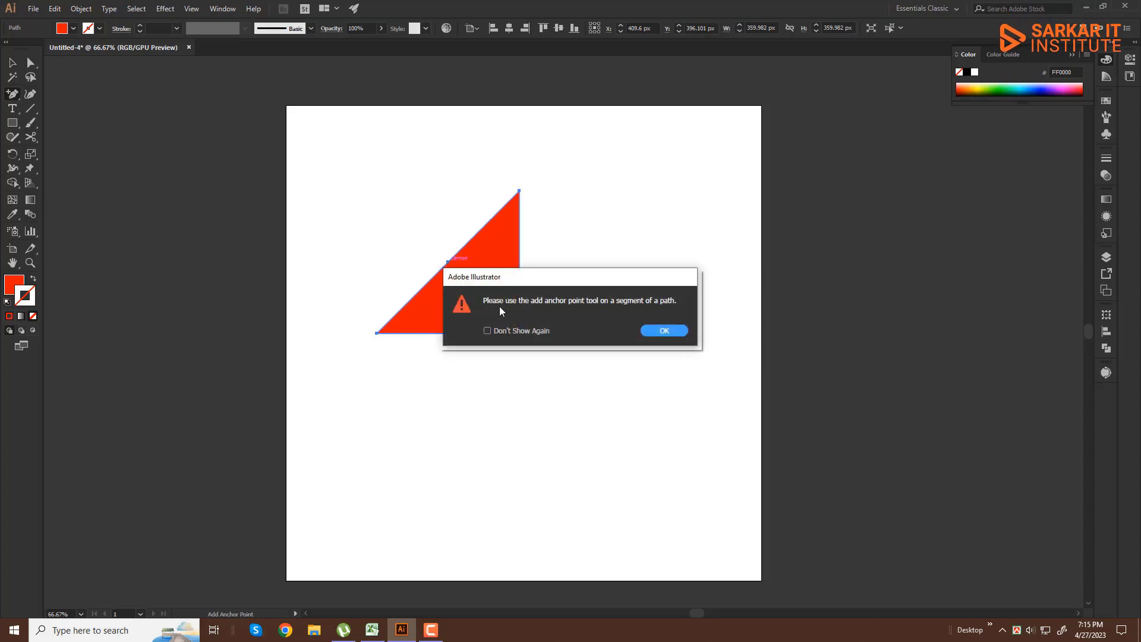
{"action": "left_click", "coordinate": [655, 333]}
{"action": "key", "text": "ctrl+plus"}
{"action": "left_click", "coordinate": [510, 303]}
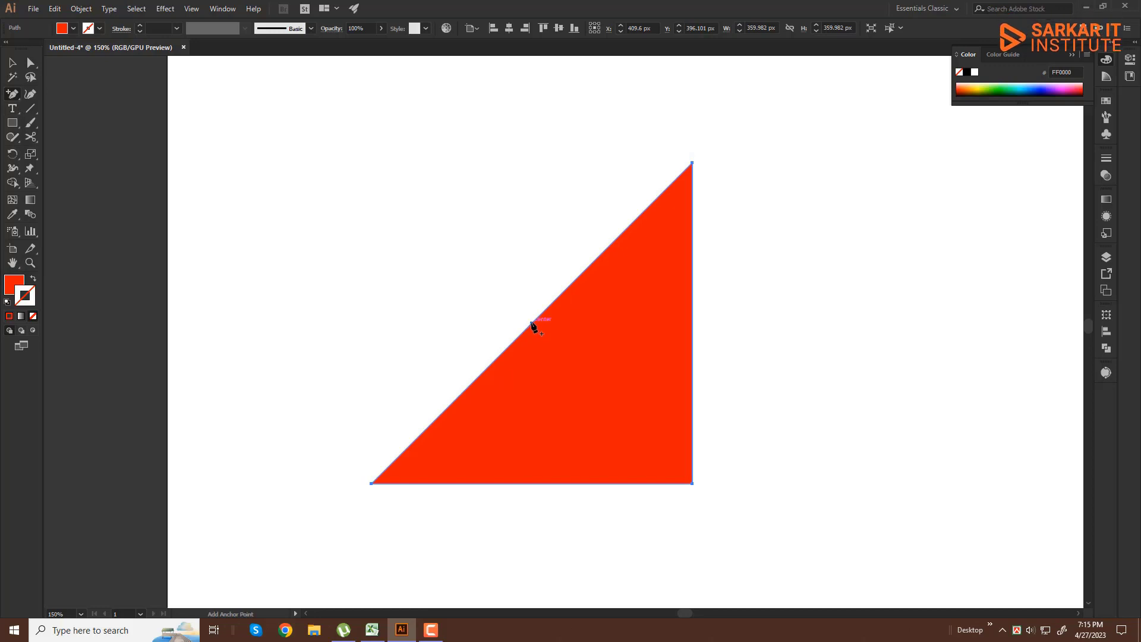
{"action": "left_click", "coordinate": [532, 324]}
{"action": "key", "text": "Return"}
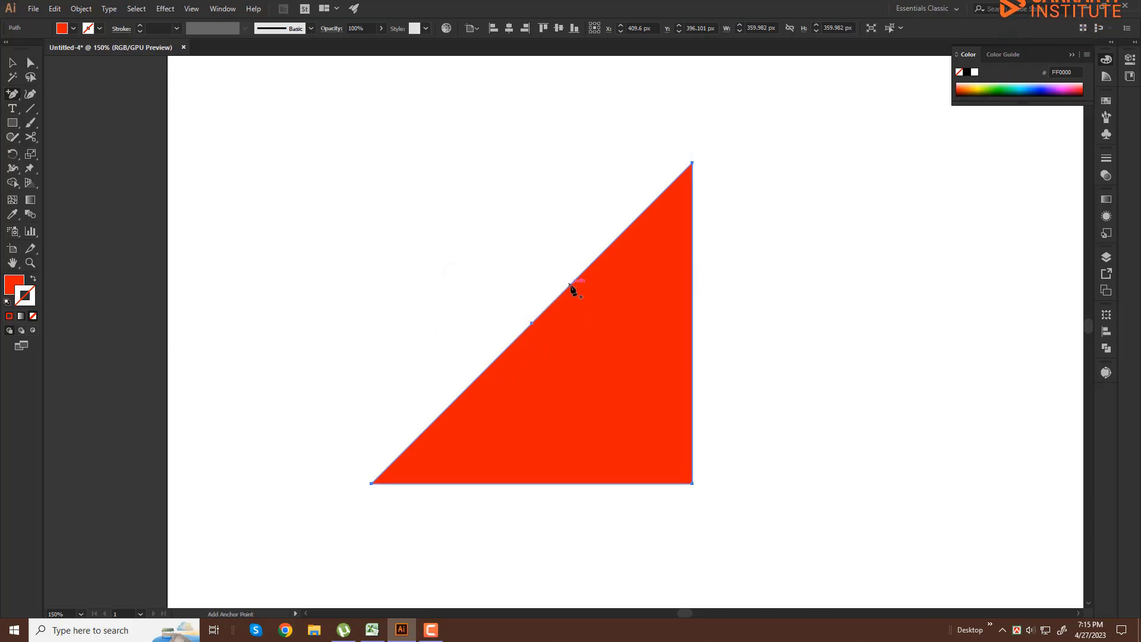
{"action": "left_click", "coordinate": [570, 284]}
{"action": "left_click", "coordinate": [13, 62]}
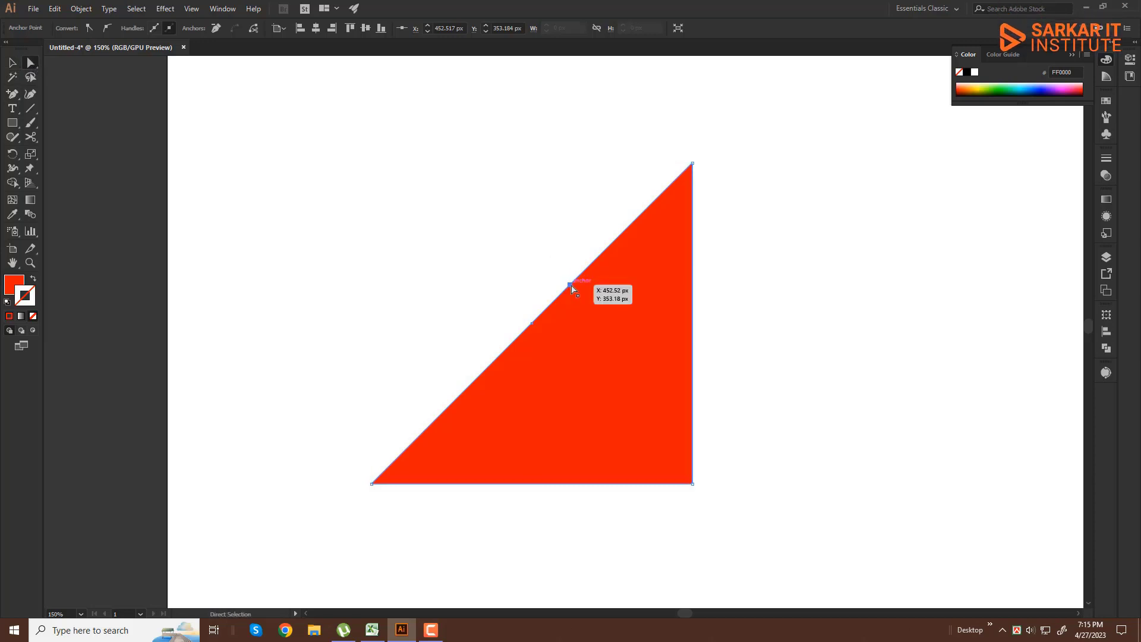
Step: Drag the diagonal's new anchor up-left and move the top-left corner point down
{"action": "left_click_drag", "start_coordinate": [571, 287], "coordinate": [492, 231]}
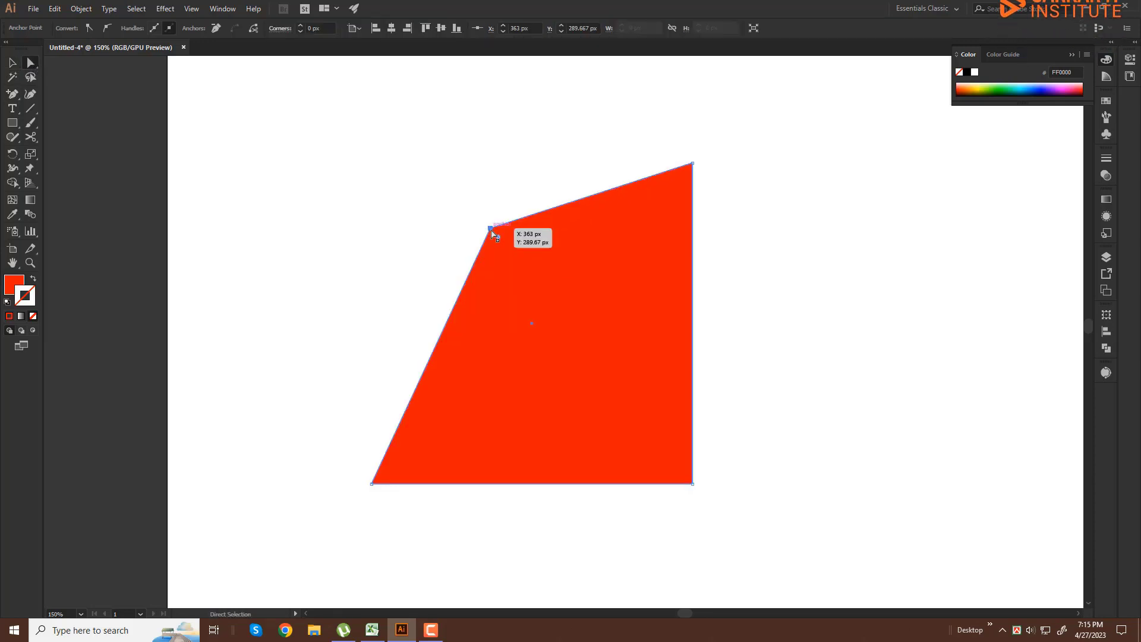
{"action": "left_click", "coordinate": [421, 237]}
{"action": "left_click_drag", "start_coordinate": [358, 298], "coordinate": [403, 234]}
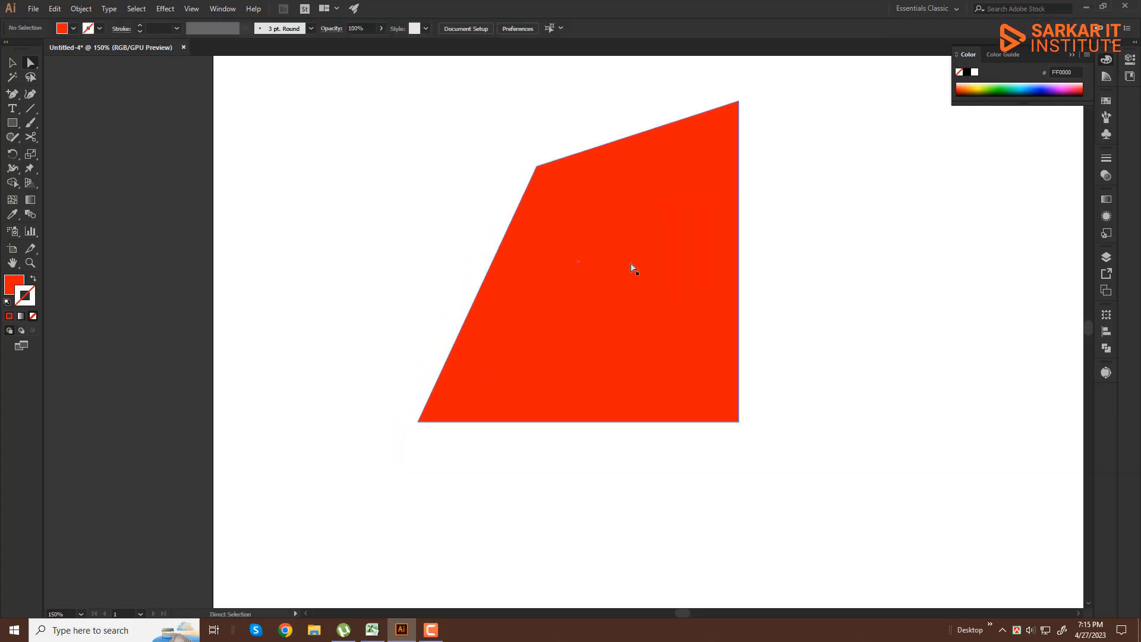
{"action": "left_click", "coordinate": [537, 167]}
{"action": "mouse_move", "coordinate": [537, 169]}
{"action": "left_mouse_down"}
{"action": "mouse_move", "coordinate": [538, 271]}
{"action": "mouse_move", "coordinate": [421, 196]}
{"action": "left_mouse_up"}
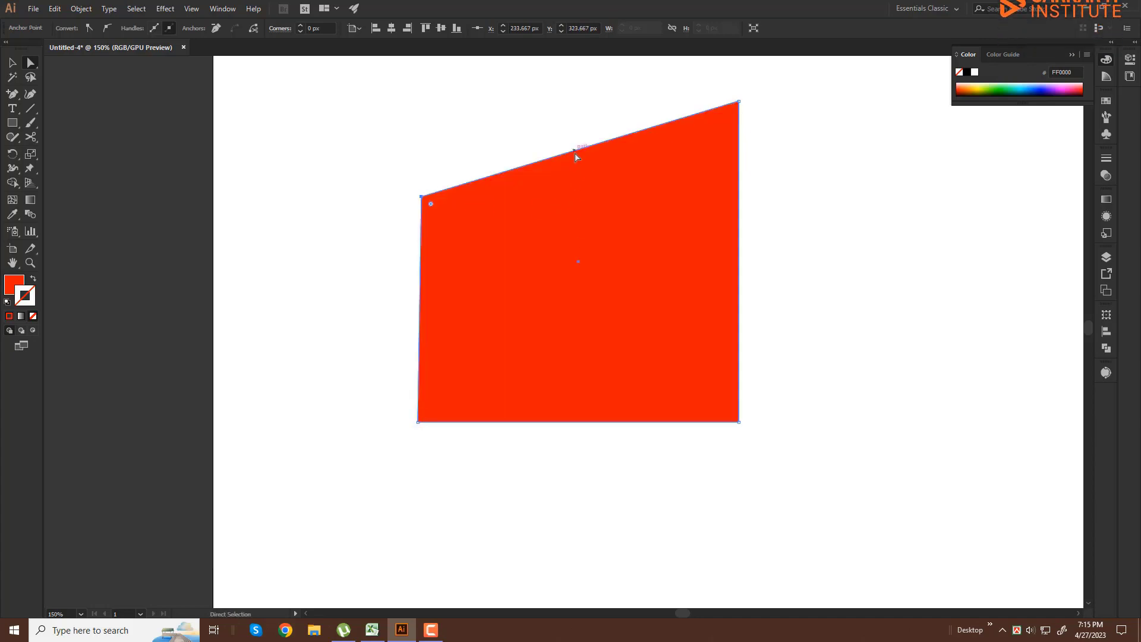
Step: Add an anchor on the top edge and pull it down into a deep V notch
{"action": "left_click", "coordinate": [12, 95]}
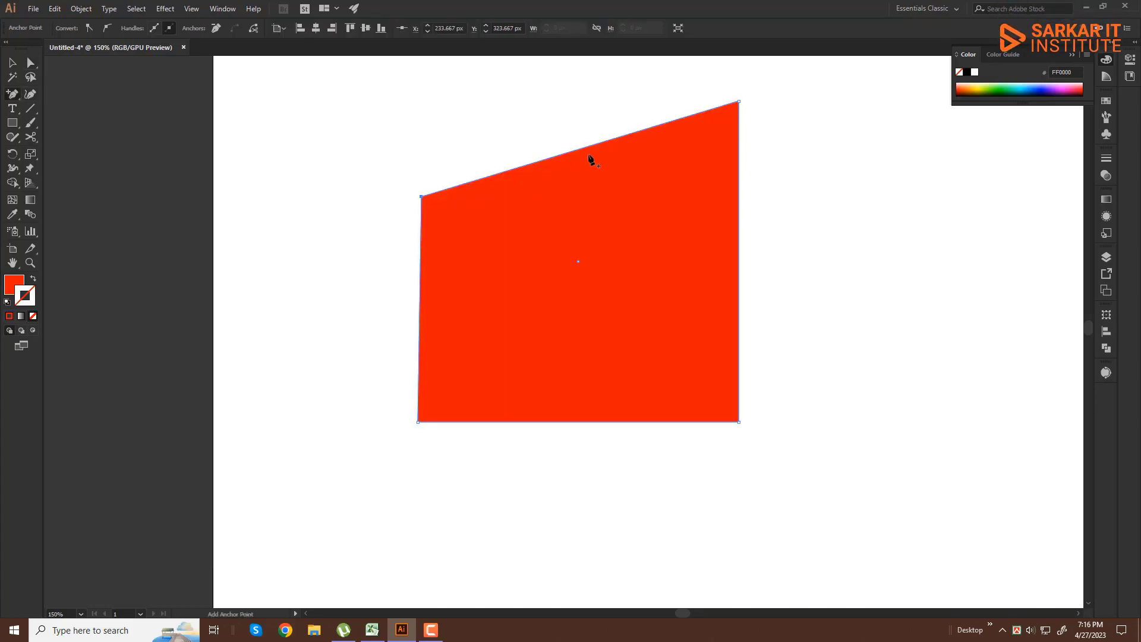
{"action": "left_click", "coordinate": [578, 150]}
{"action": "mouse_move", "coordinate": [579, 149]}
{"action": "left_mouse_down"}
{"action": "mouse_move", "coordinate": [592, 242]}
{"action": "mouse_move", "coordinate": [583, 336]}
{"action": "left_mouse_up"}
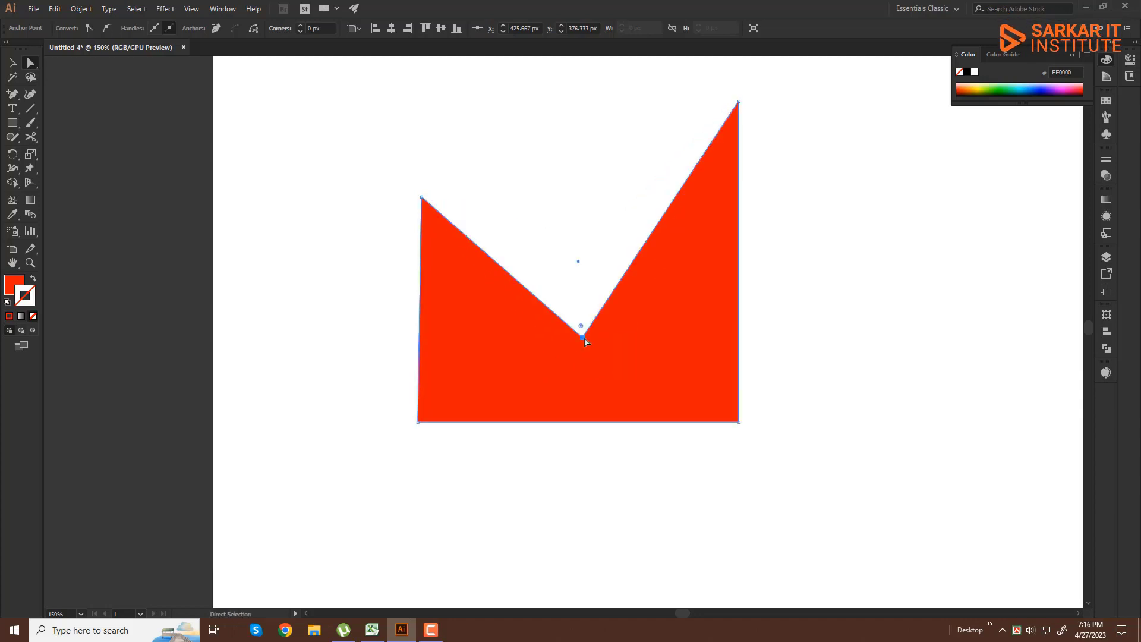
{"action": "left_click", "coordinate": [599, 479]}
{"action": "key", "text": "ctrl+minus"}
{"action": "key", "text": "ctrl+minus"}
{"action": "key", "text": "ctrl+minus"}
Step: Delete the old notched red shape and draw a red square for the diamond
{"action": "left_click", "coordinate": [12, 93]}
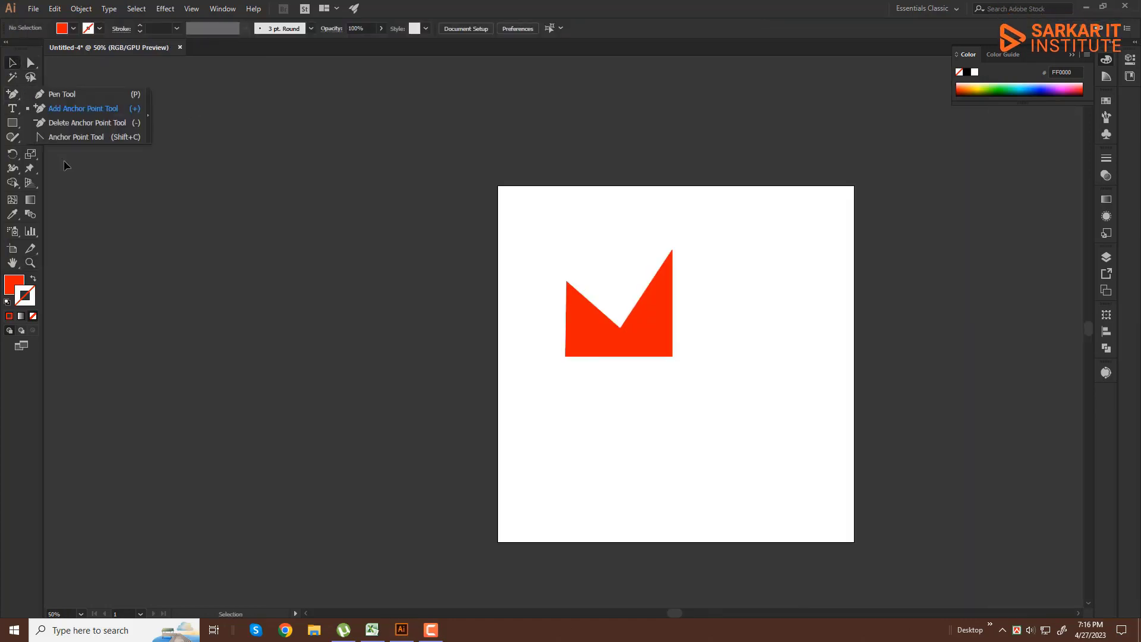
{"action": "left_click", "coordinate": [636, 354]}
{"action": "key", "text": "BackSpace"}
{"action": "scroll", "coordinate": [721, 339], "scroll_direction": "right", "scroll_amount": 2}
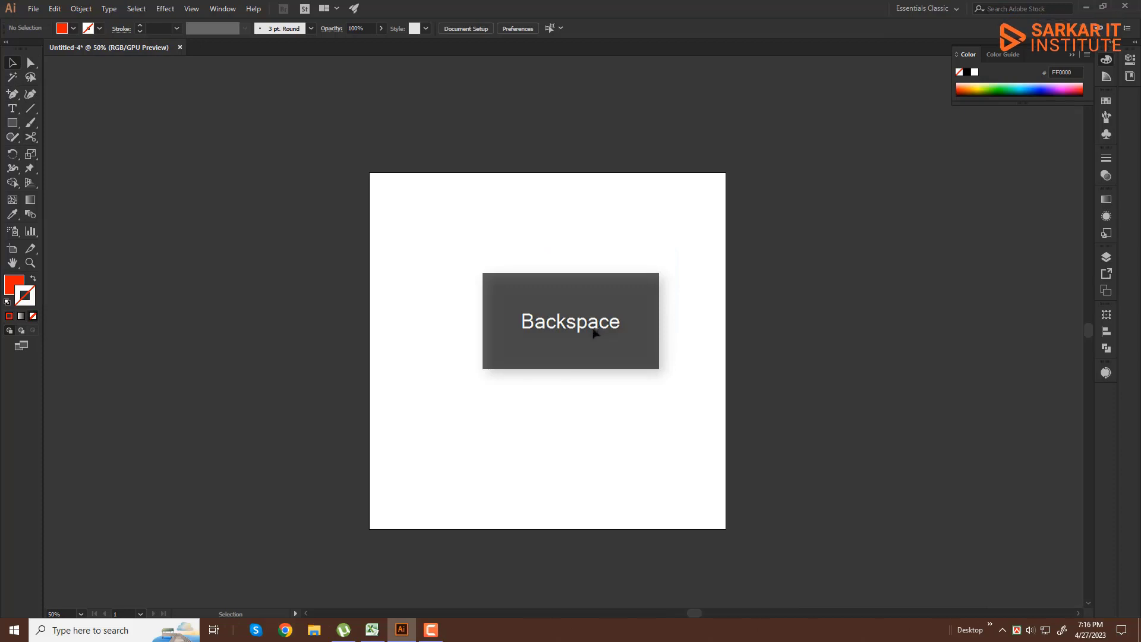
{"action": "left_click", "coordinate": [12, 122]}
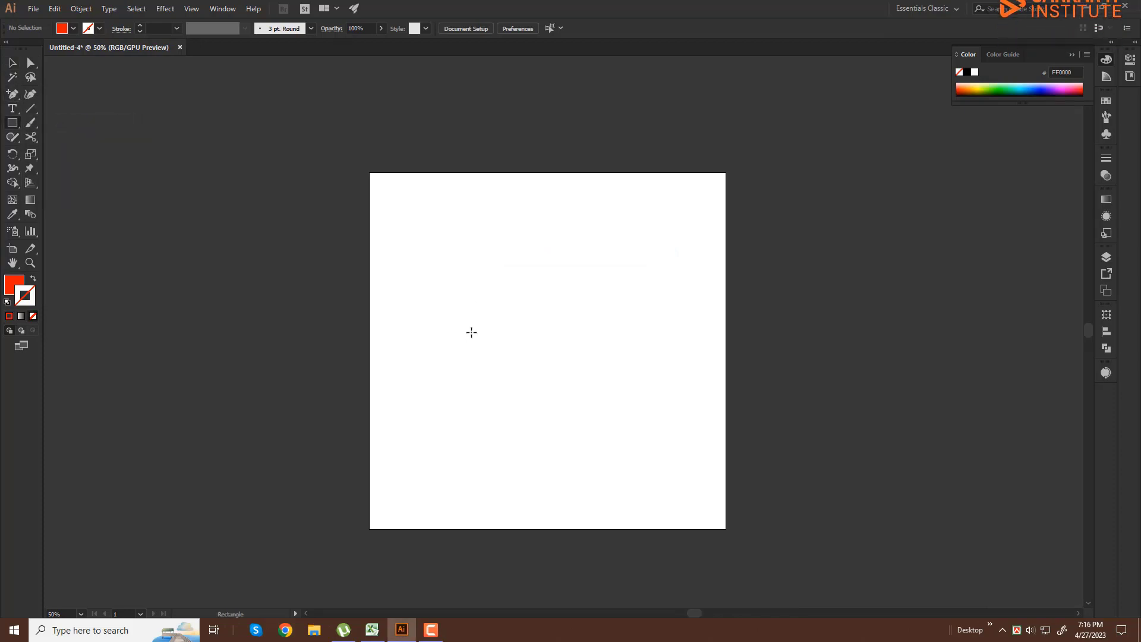
{"action": "mouse_move", "coordinate": [418, 369]}
{"action": "left_mouse_down"}
{"action": "mouse_move", "coordinate": [529, 257]}
{"action": "mouse_move", "coordinate": [518, 400]}
{"action": "left_mouse_up"}
Step: Draw a red circle left of the diamond, zoom to 100%, then select each shape
{"action": "left_click", "coordinate": [550, 400]}
{"action": "key", "text": "l"}
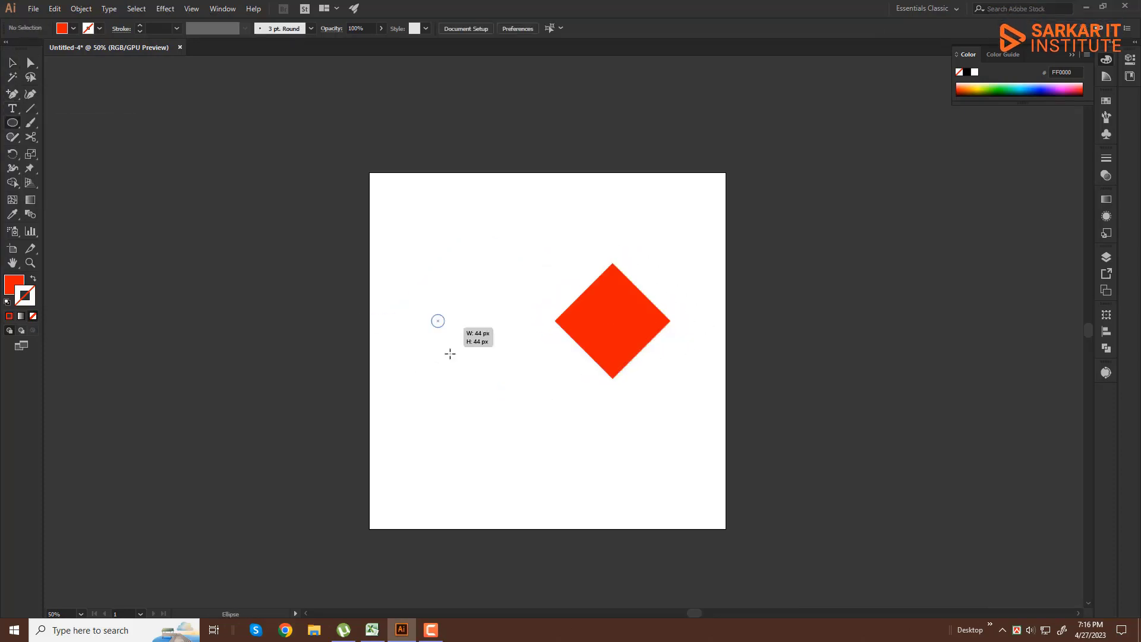
{"action": "left_click_drag", "start_coordinate": [439, 321], "coordinate": [489, 373]}
{"action": "mouse_move", "coordinate": [400, 311]}
{"action": "left_mouse_down"}
{"action": "mouse_move", "coordinate": [454, 334]}
{"action": "mouse_move", "coordinate": [428, 313]}
{"action": "left_mouse_up"}
{"action": "key", "text": "ctrl+1"}
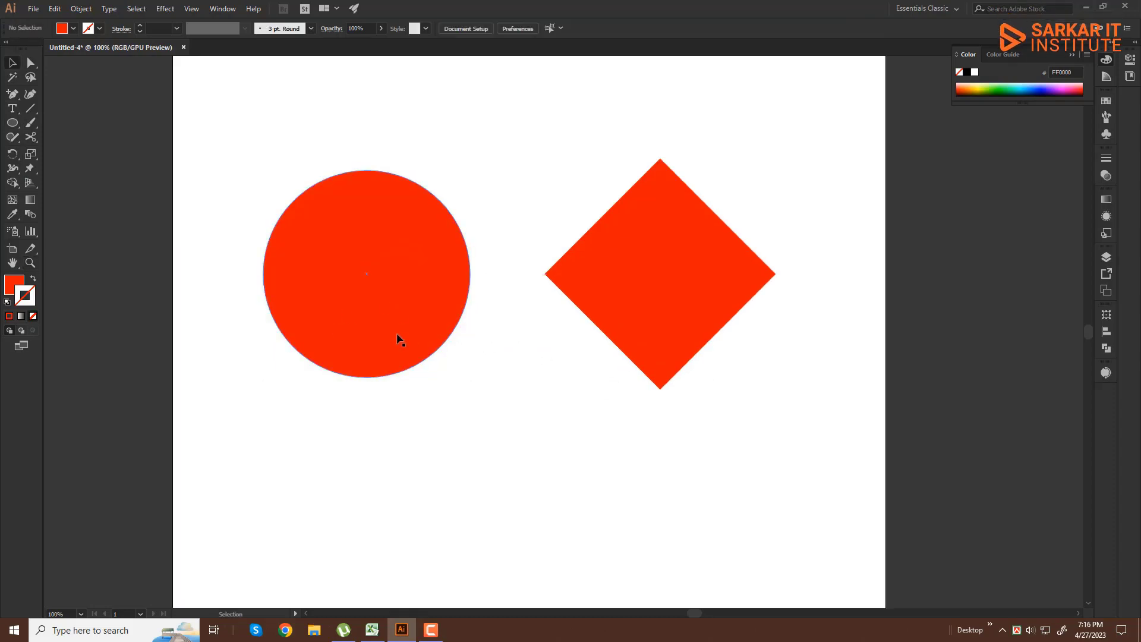
{"action": "left_click", "coordinate": [399, 339]}
{"action": "left_click", "coordinate": [699, 324]}
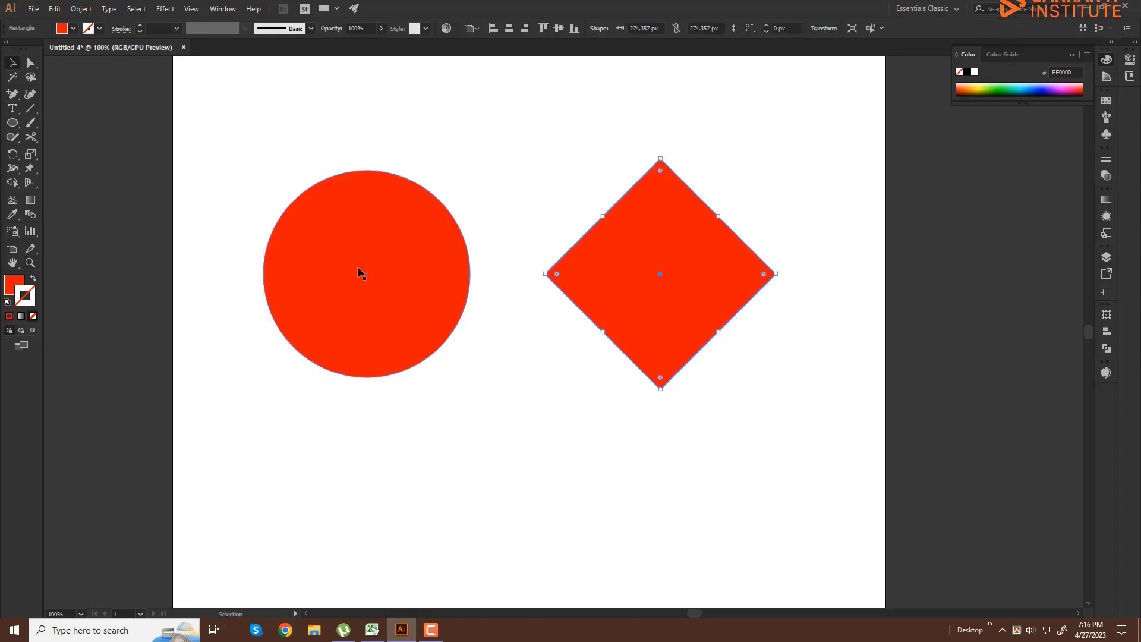
Step: Inspect the circle's and diamond's anchor points with Direct Selection, ending on the circle's top anchor
{"action": "left_click", "coordinate": [27, 65]}
{"action": "left_click", "coordinate": [366, 170]}
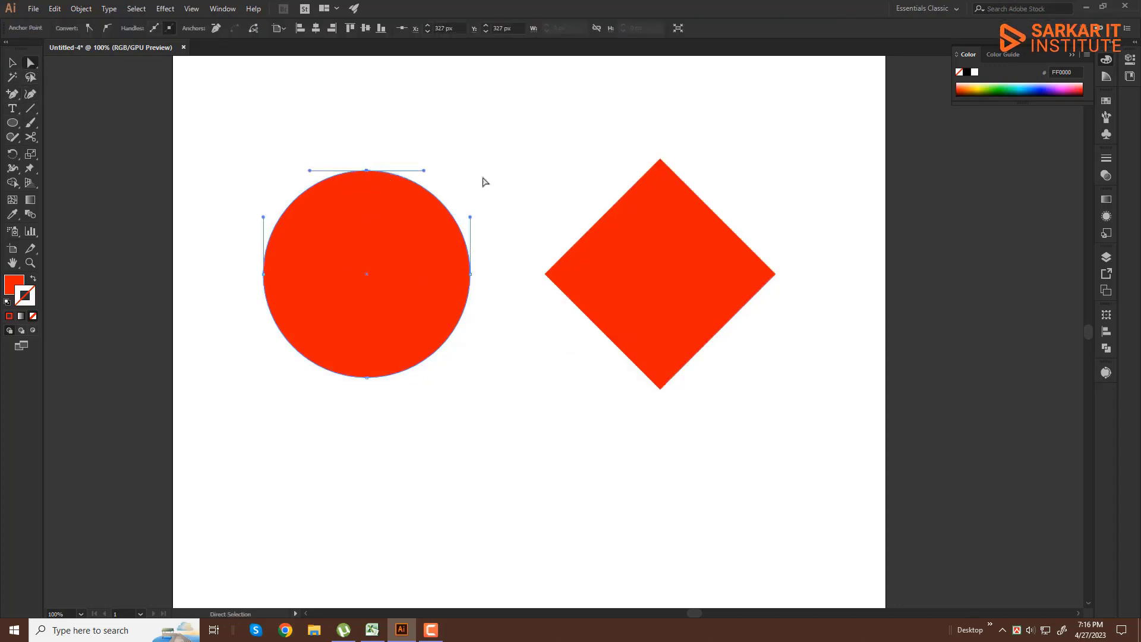
{"action": "left_click", "coordinate": [264, 275]}
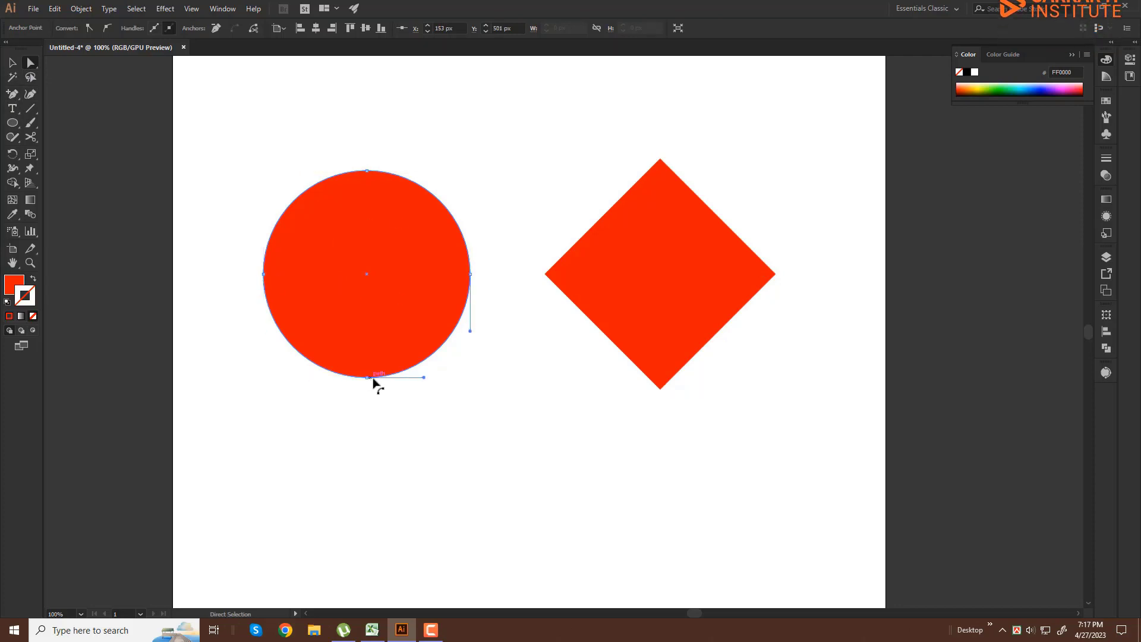
{"action": "left_click", "coordinate": [468, 277]}
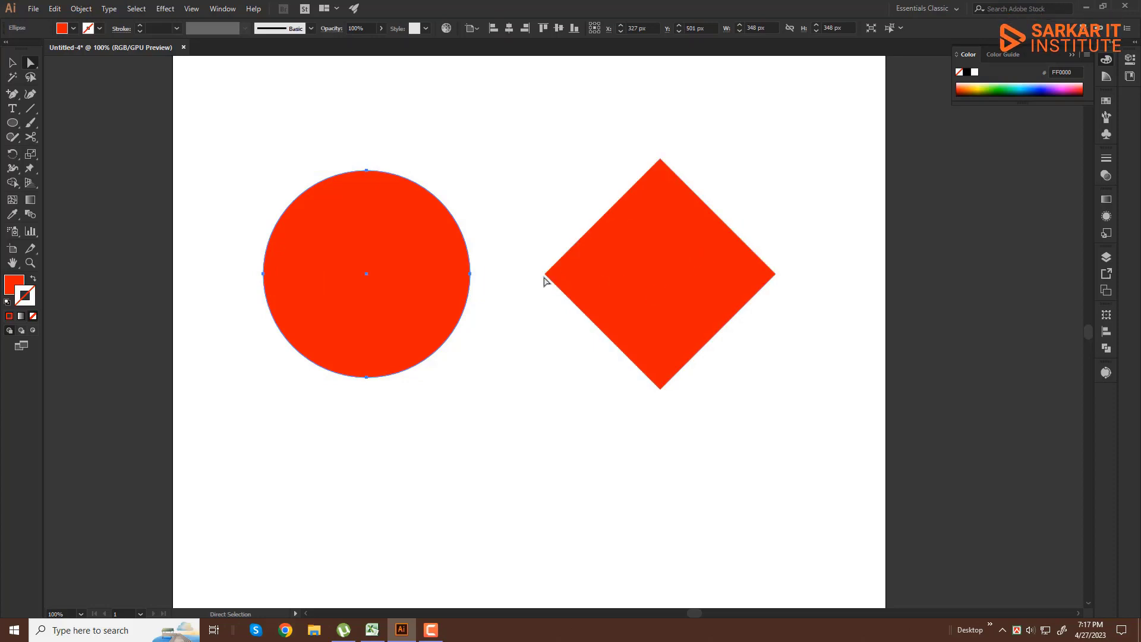
{"action": "left_click_drag", "start_coordinate": [546, 279], "coordinate": [708, 408]}
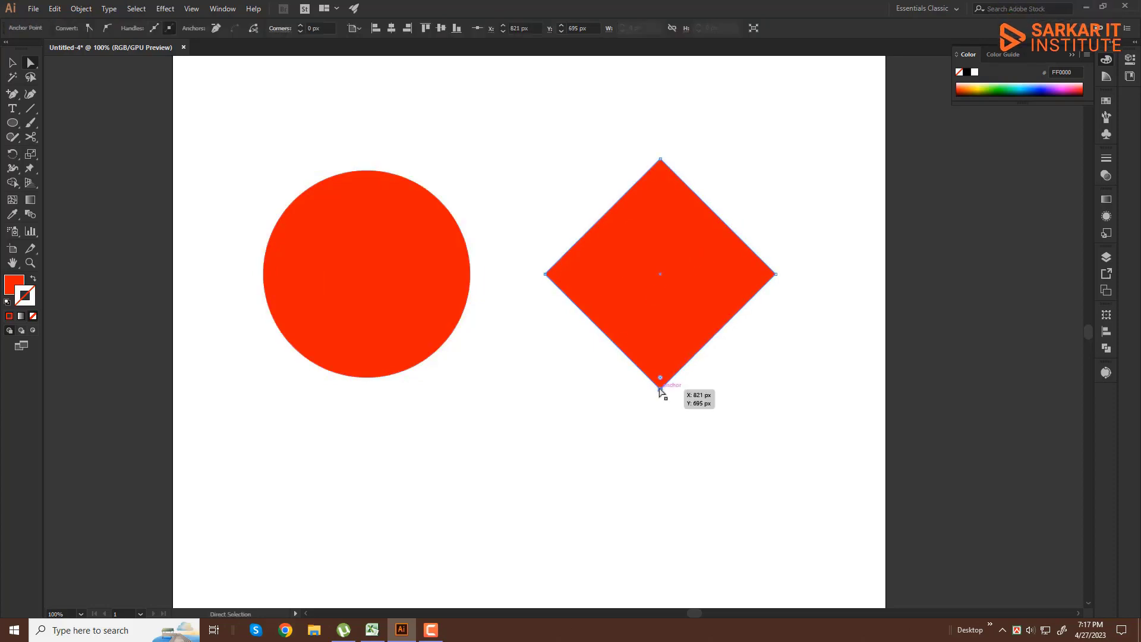
{"action": "left_click", "coordinate": [661, 160]}
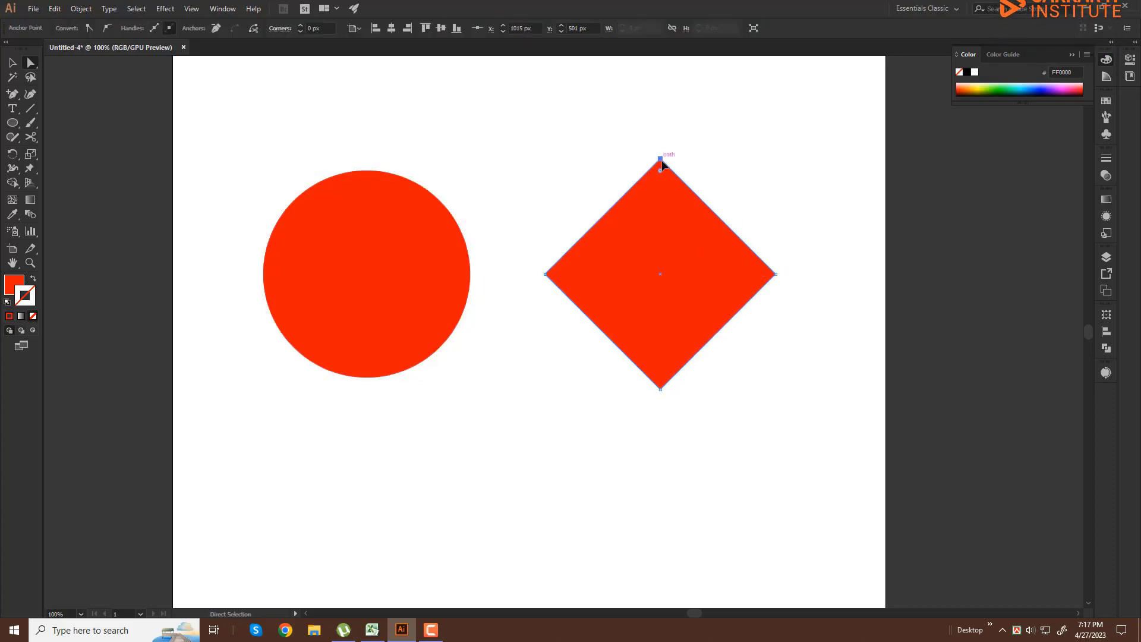
{"action": "left_click", "coordinate": [369, 172]}
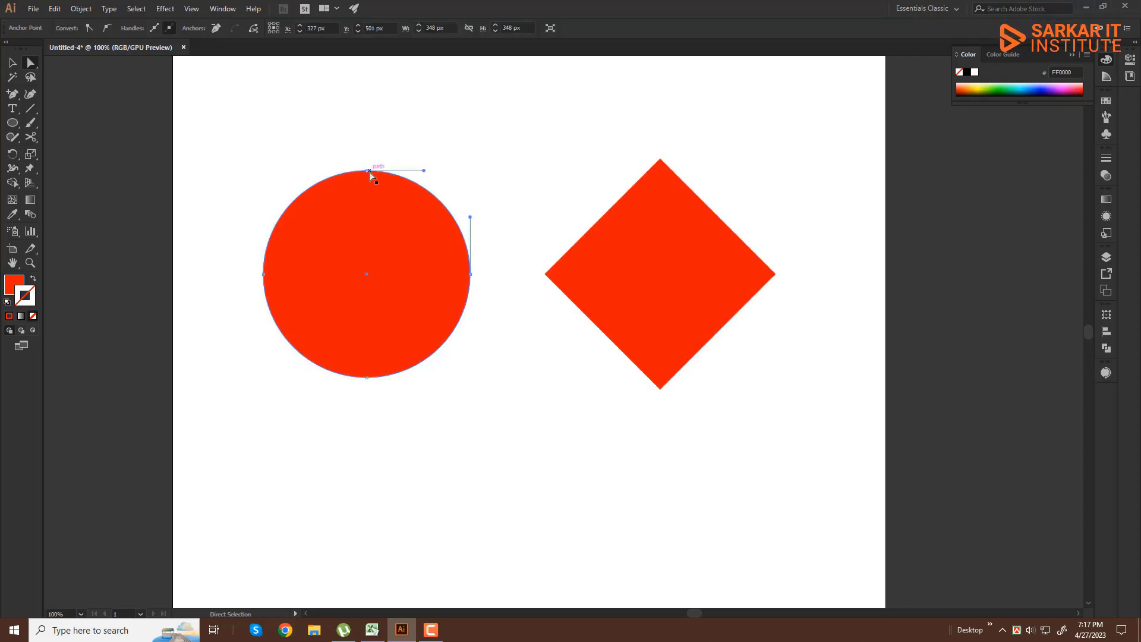
{"action": "right_click", "coordinate": [11, 94]}
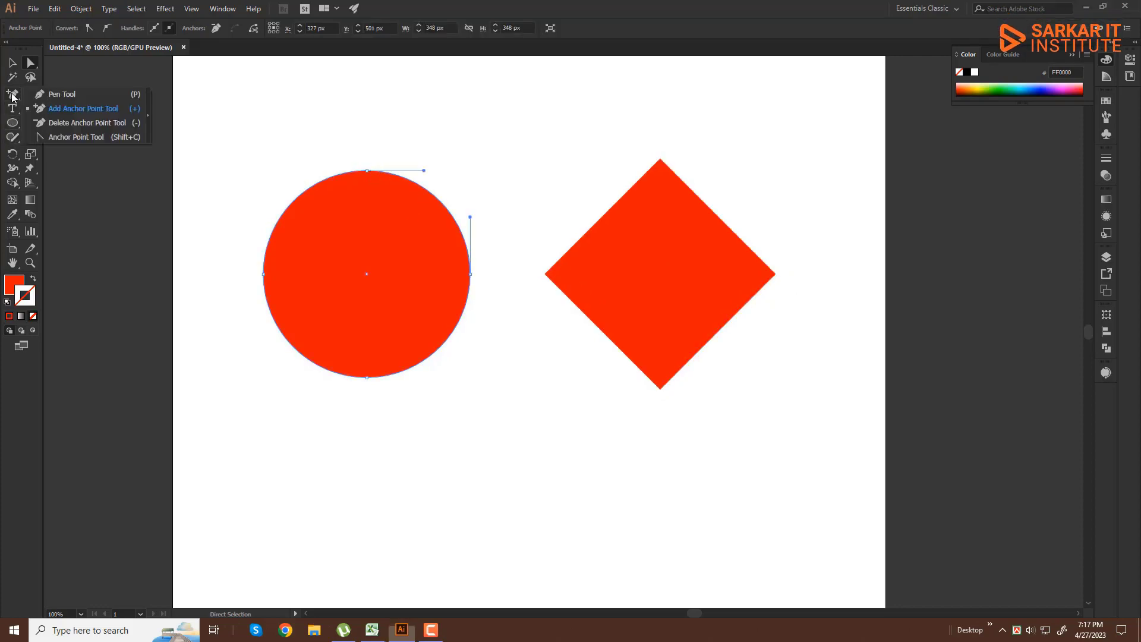
Step: Convert the circle's top, right, bottom and left anchors into sharp corner points
{"action": "left_click", "coordinate": [73, 138]}
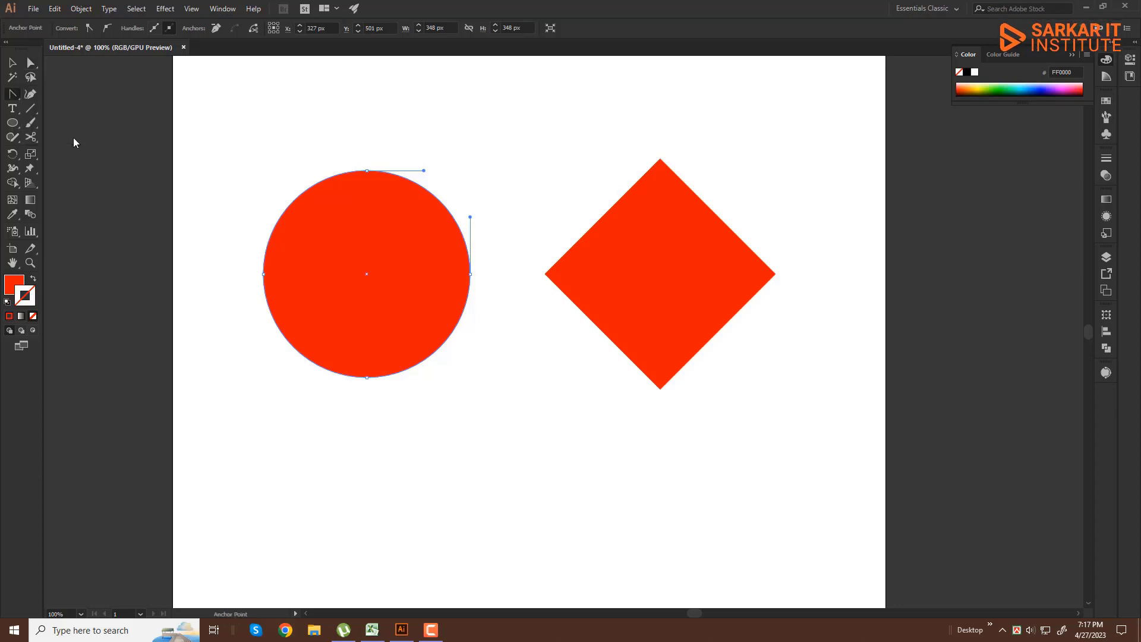
{"action": "left_click", "coordinate": [367, 171]}
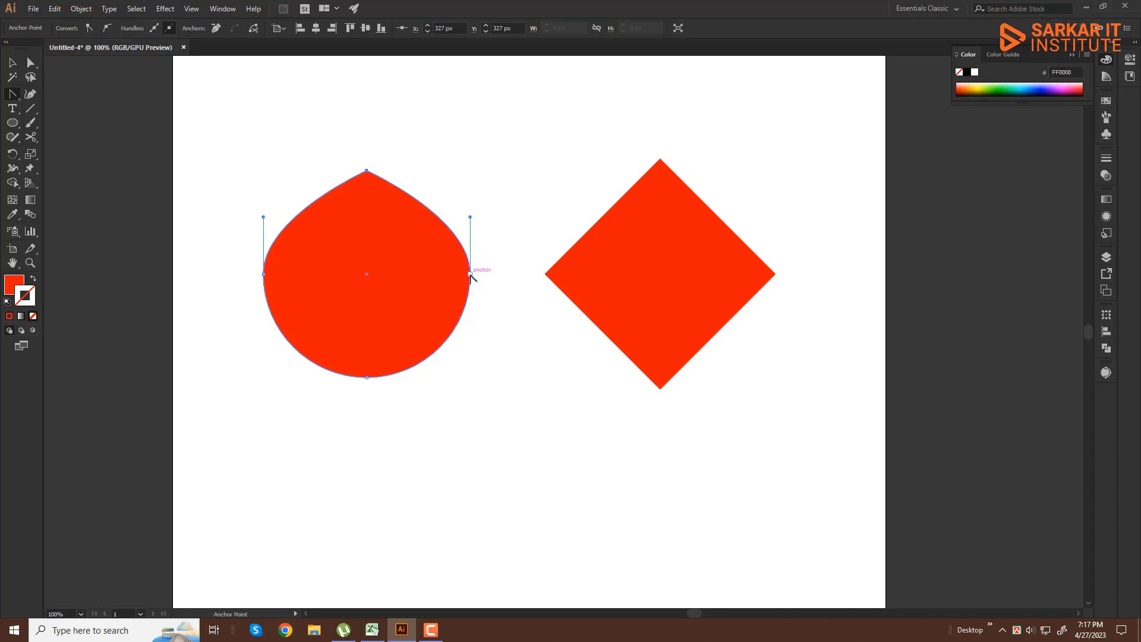
{"action": "left_click", "coordinate": [470, 274]}
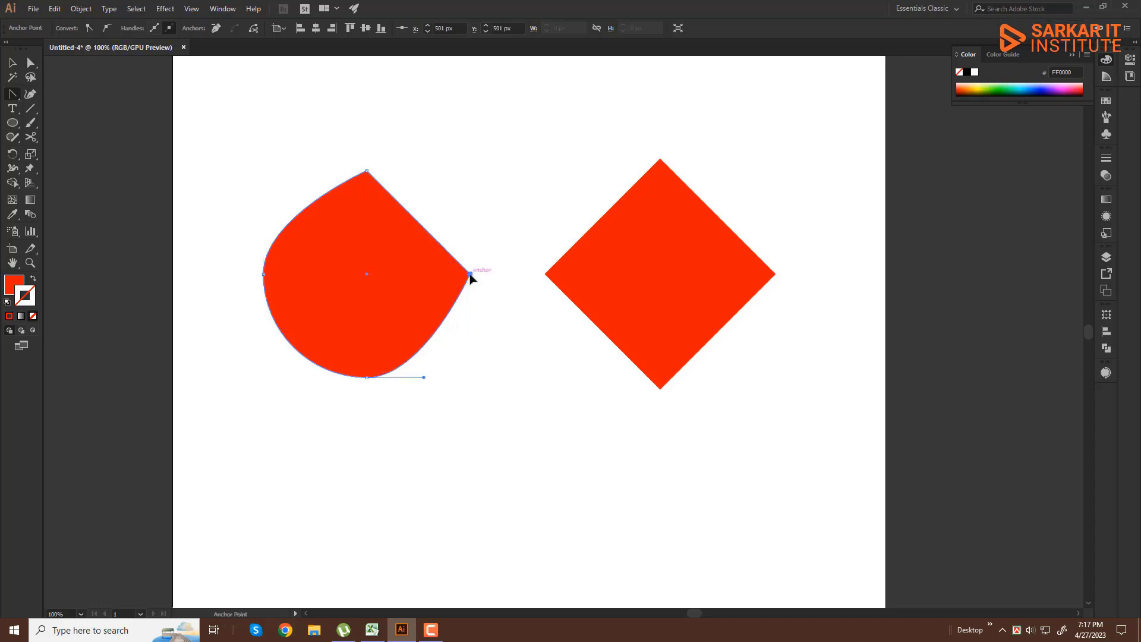
{"action": "left_click", "coordinate": [367, 377]}
{"action": "left_click_drag", "start_coordinate": [263, 275], "coordinate": [264, 297]}
{"action": "left_click", "coordinate": [264, 274]}
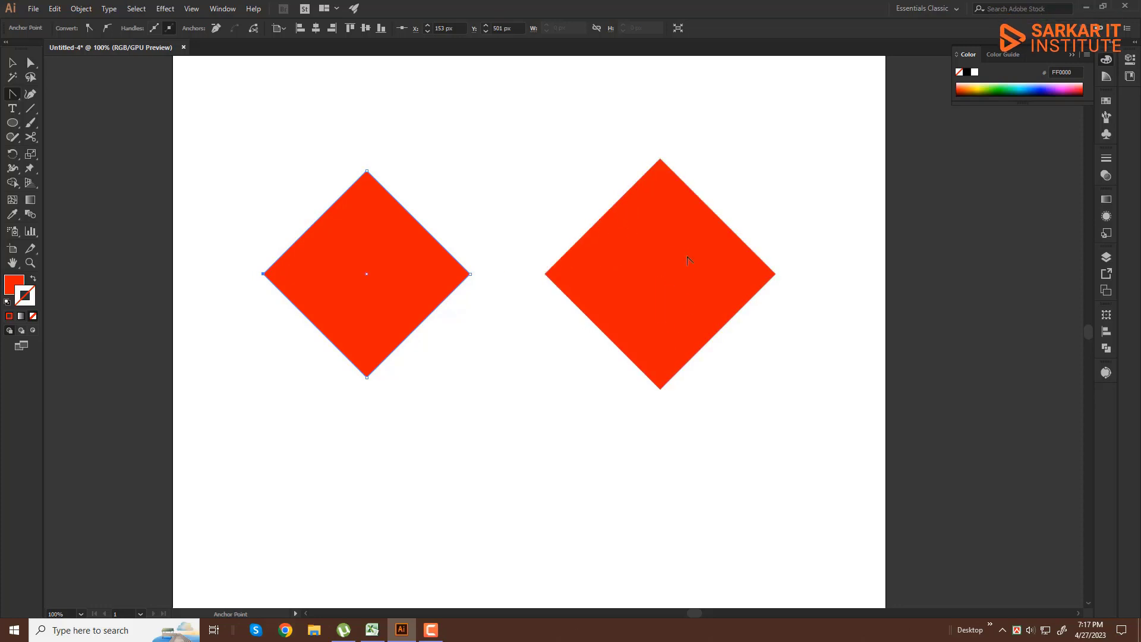
Step: Select the right diamond and drag curve handles out of its top and right corners
{"action": "left_click", "coordinate": [12, 62]}
{"action": "left_click", "coordinate": [404, 202]}
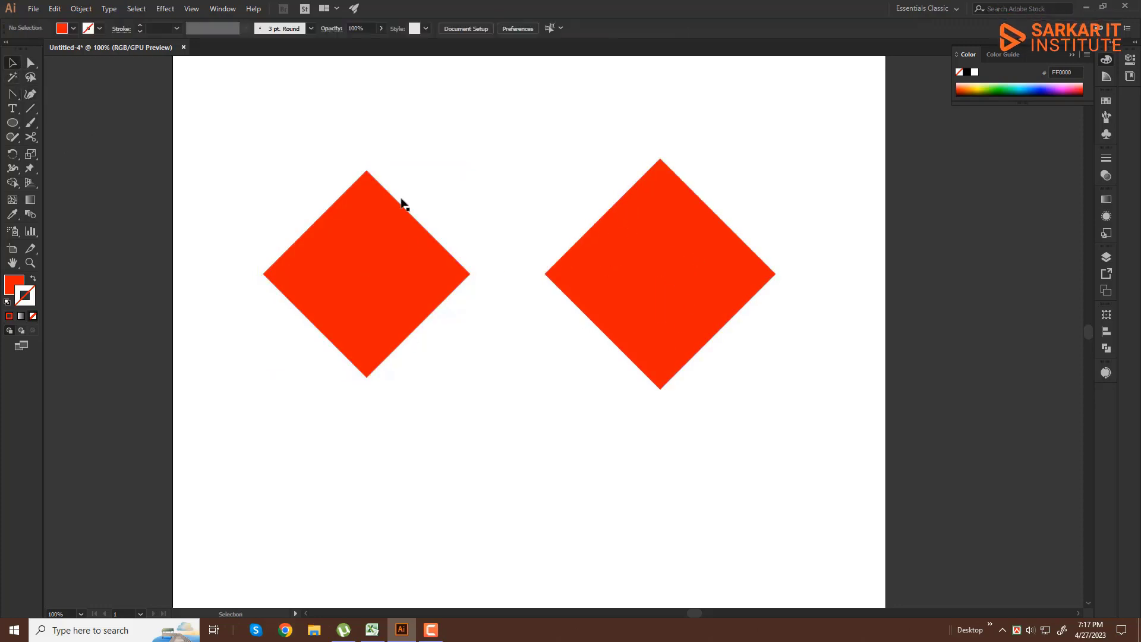
{"action": "left_click", "coordinate": [662, 273]}
{"action": "left_click", "coordinate": [12, 94]}
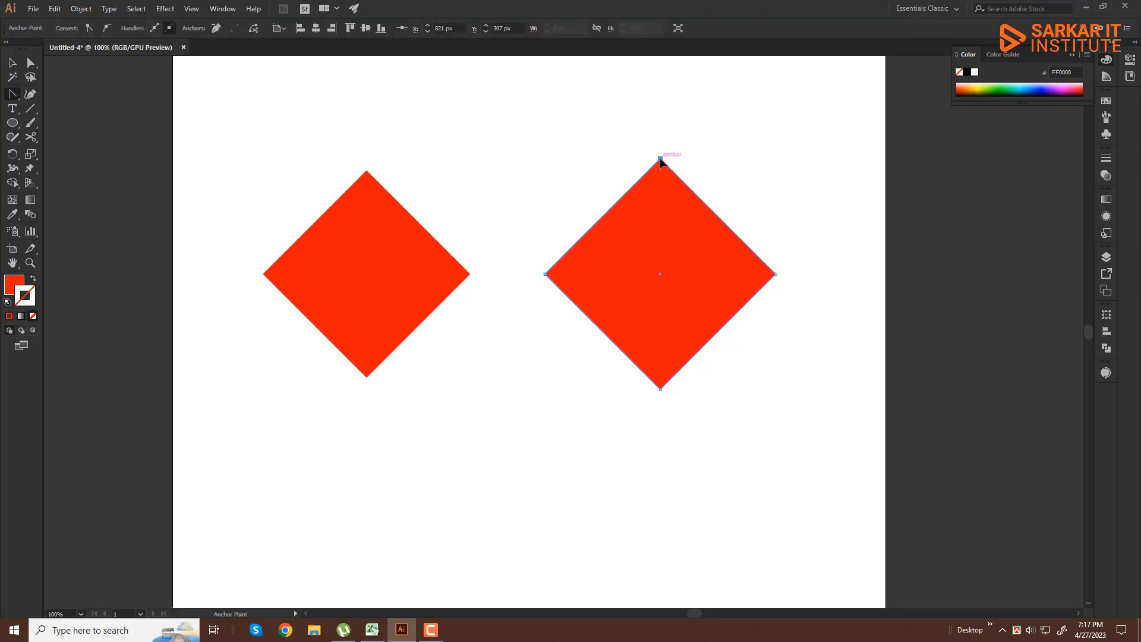
{"action": "left_click_drag", "start_coordinate": [661, 160], "coordinate": [734, 161]}
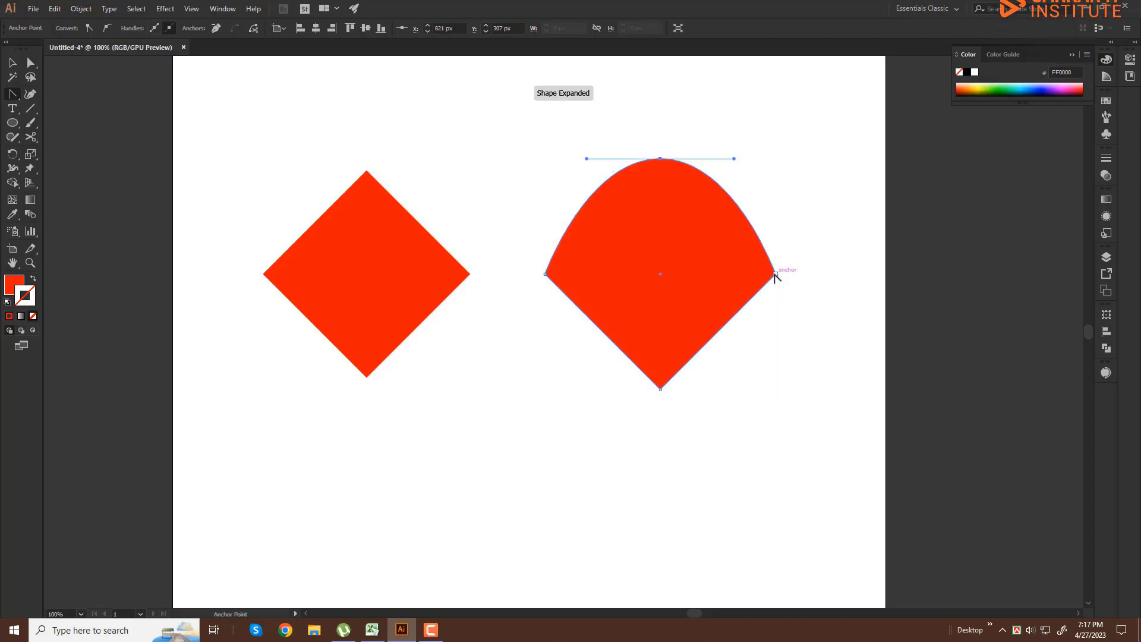
{"action": "left_click_drag", "start_coordinate": [776, 275], "coordinate": [776, 345]}
Step: Curve the diamond's bottom corner (redone after an undo) and left corner, then deselect
{"action": "left_click_drag", "start_coordinate": [661, 389], "coordinate": [629, 391]}
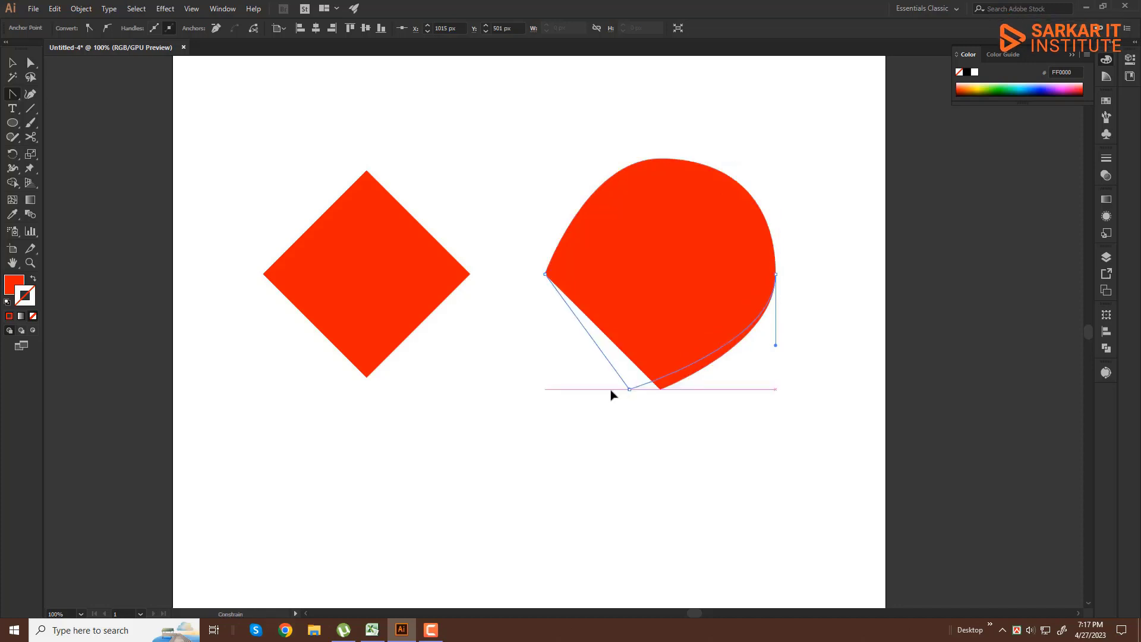
{"action": "key", "text": "ctrl+z"}
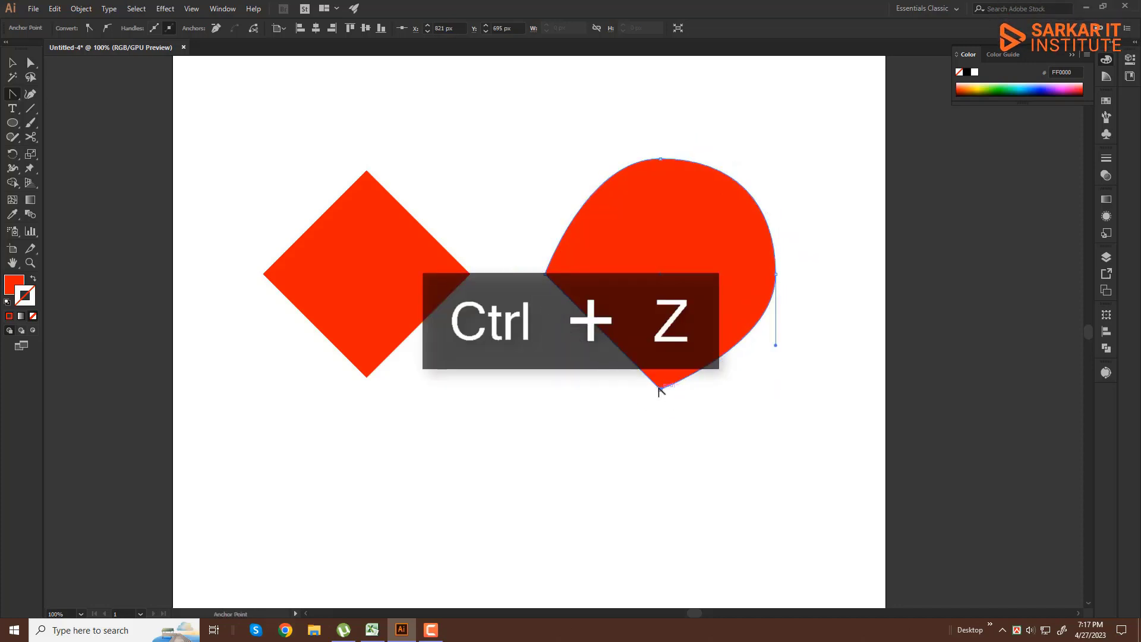
{"action": "left_click_drag", "start_coordinate": [661, 391], "coordinate": [595, 402]}
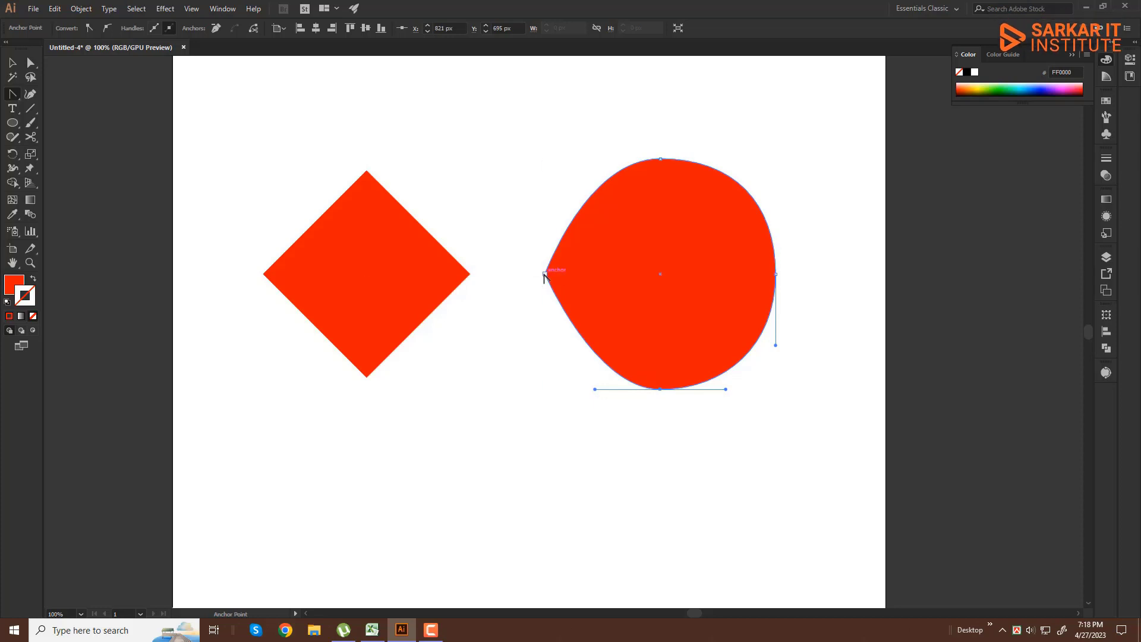
{"action": "mouse_move", "coordinate": [546, 274]}
{"action": "left_mouse_down"}
{"action": "mouse_move", "coordinate": [543, 315]}
{"action": "mouse_move", "coordinate": [543, 213]}
{"action": "mouse_move", "coordinate": [542, 226]}
{"action": "left_mouse_up"}
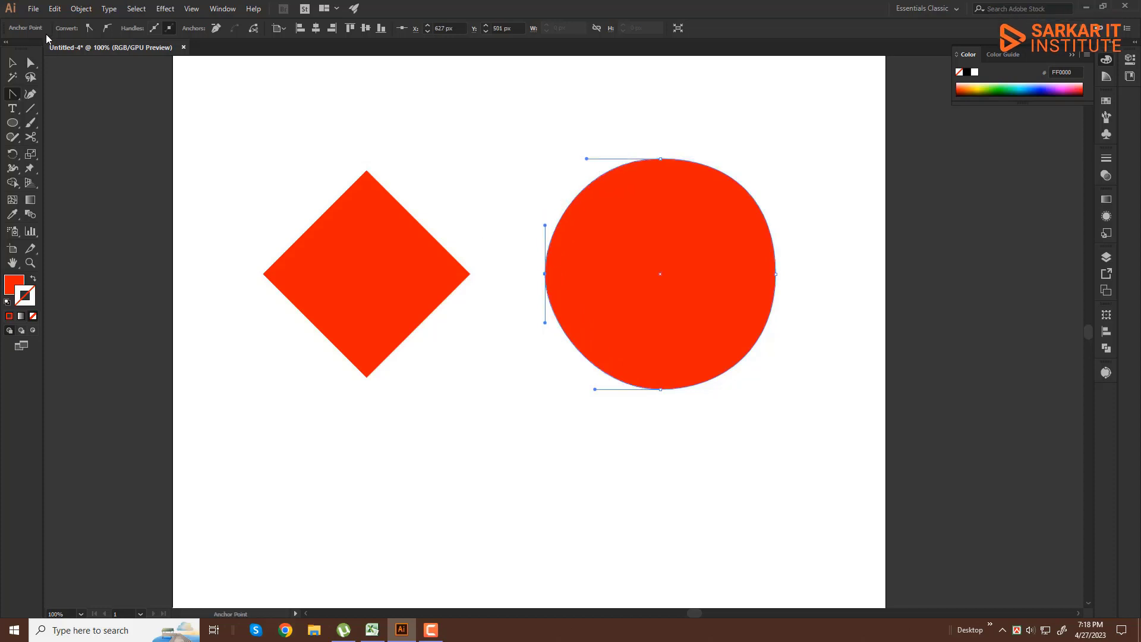
{"action": "left_click", "coordinate": [11, 66]}
{"action": "left_click", "coordinate": [408, 148]}
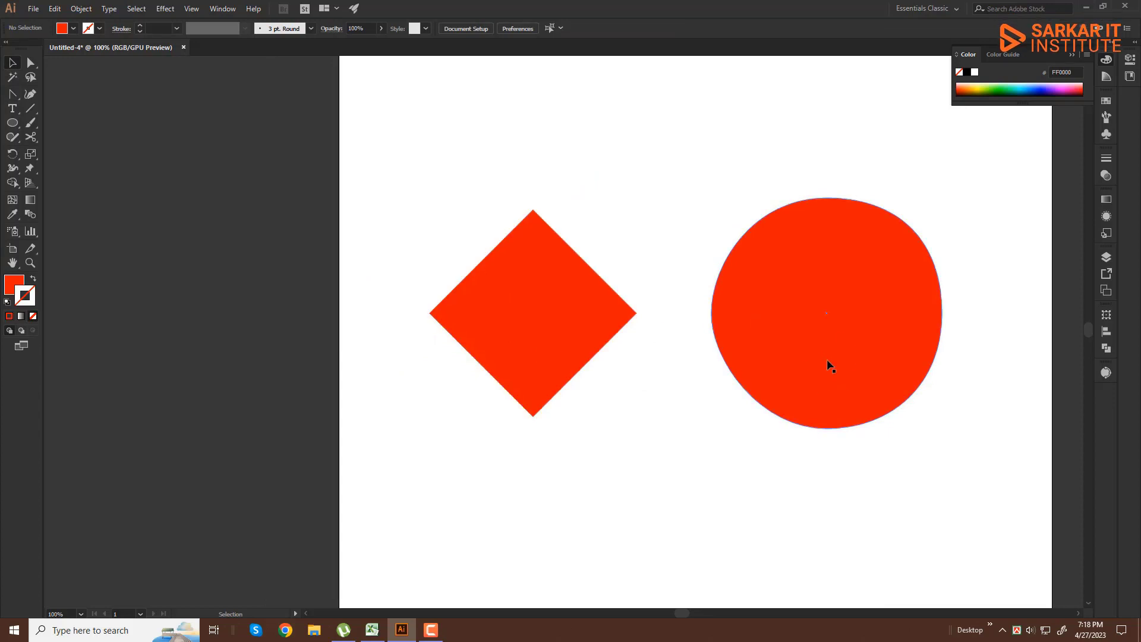
{"action": "left_click_drag", "start_coordinate": [874, 334], "coordinate": [779, 354]}
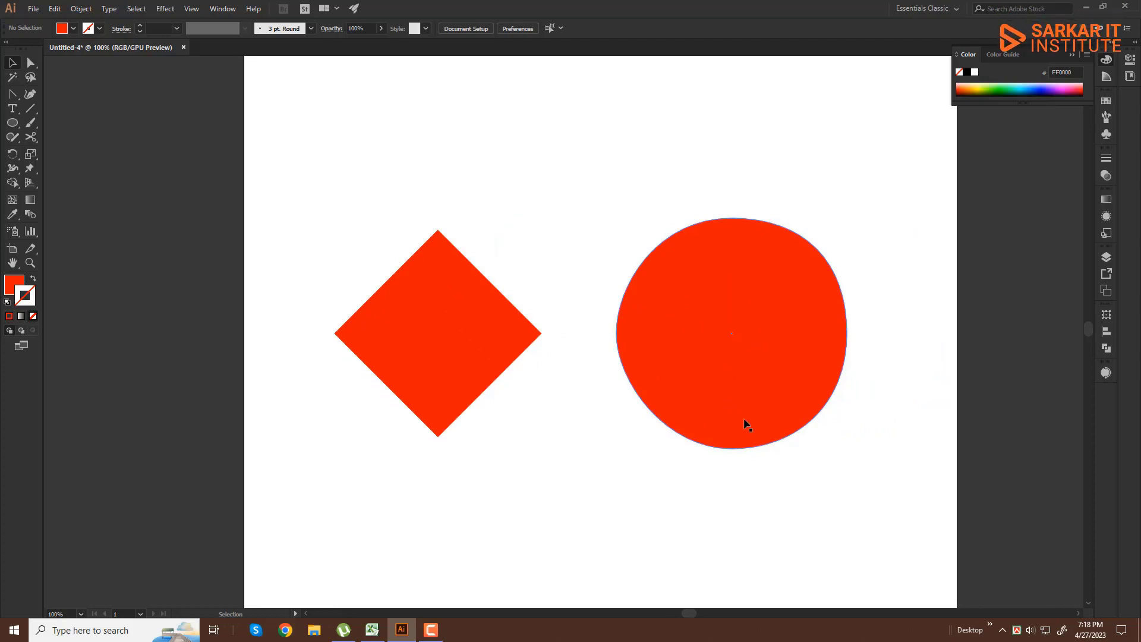
{"action": "left_click", "coordinate": [10, 97]}
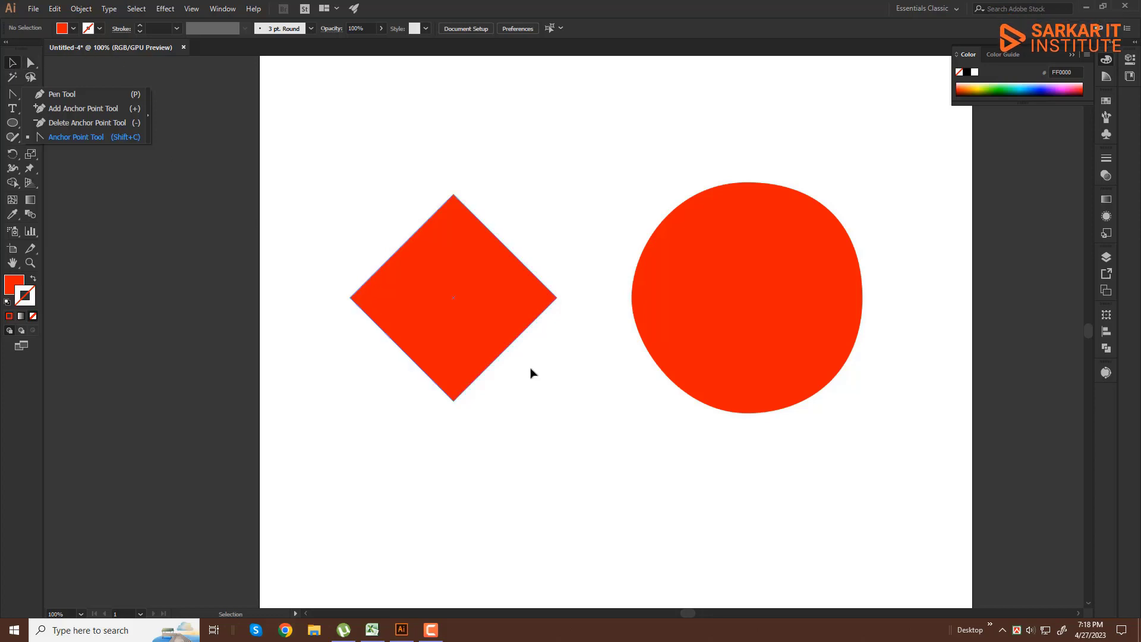
{"action": "left_click_drag", "start_coordinate": [531, 373], "coordinate": [502, 343]}
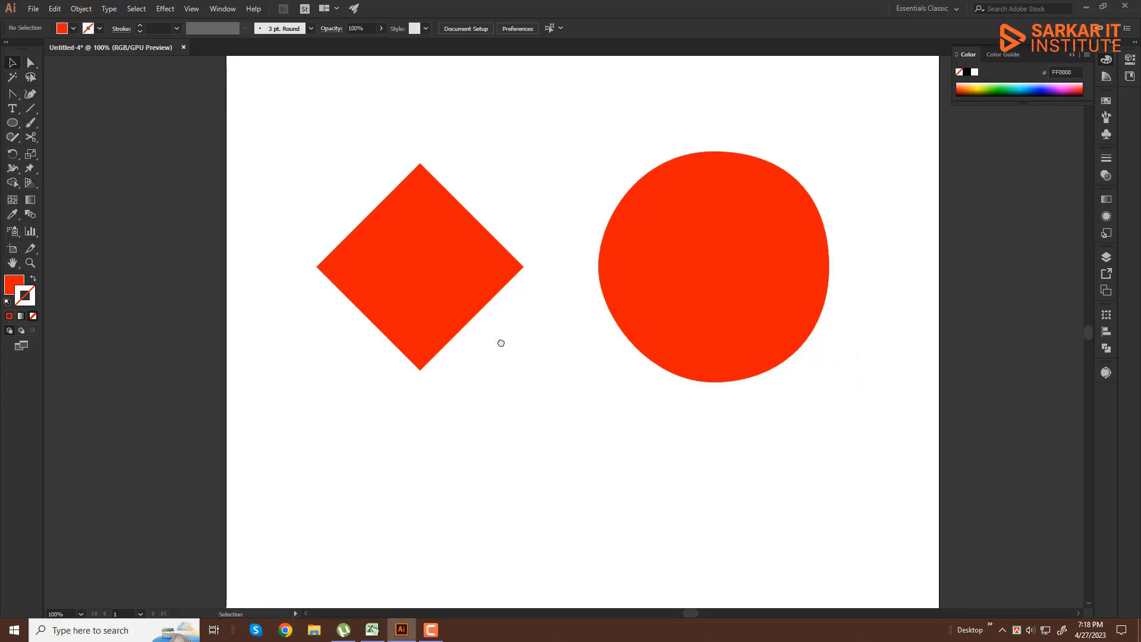